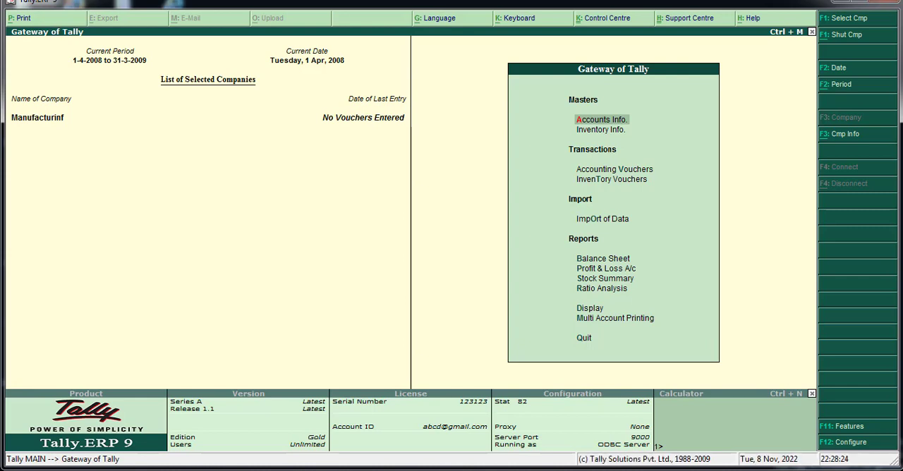
# Step: Review the raw materials, quantities and rates in the Word purchase list for CASIO CONSTRUCTION Co, and return to Tally
pyautogui.hotkey('alt', 'Tab')
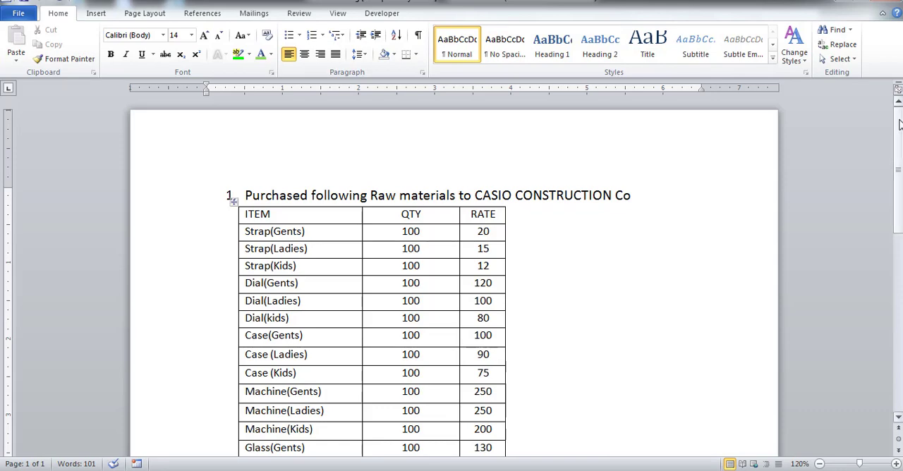
pyautogui.moveTo(901, 125); pyautogui.dragTo(902, 134)
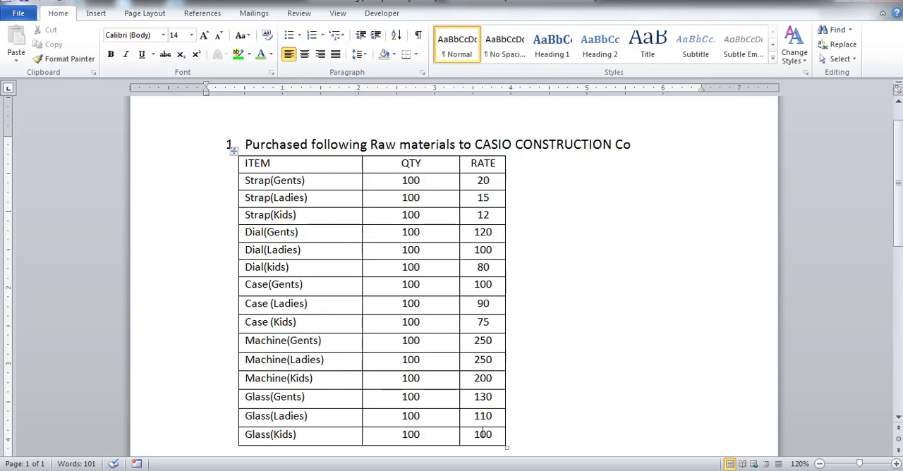
pyautogui.hotkey('alt', 'Tab')
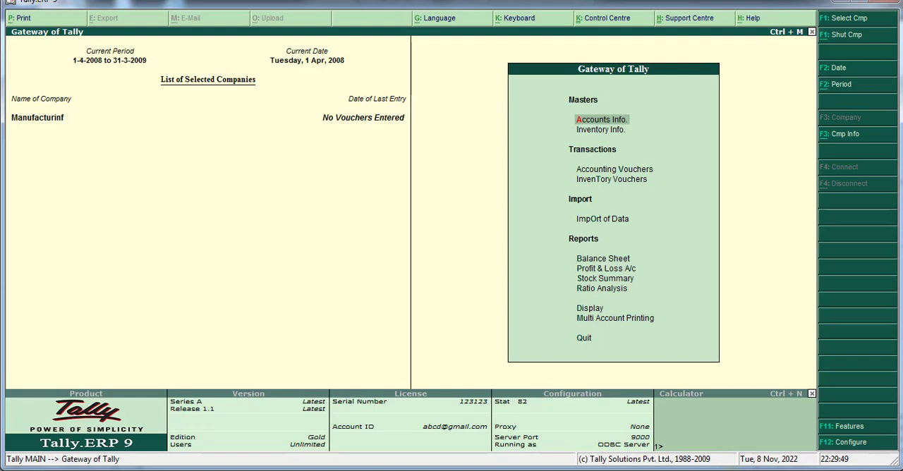
# Step: Start a purchase voucher from Accounting Vouchers and leave its reference blank
pyautogui.press('Down')
pyautogui.press('Down')
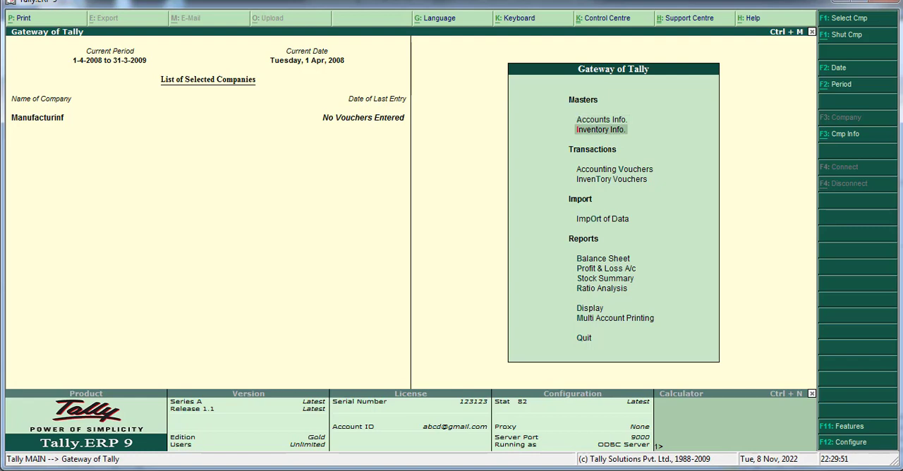
pyautogui.press('Return')
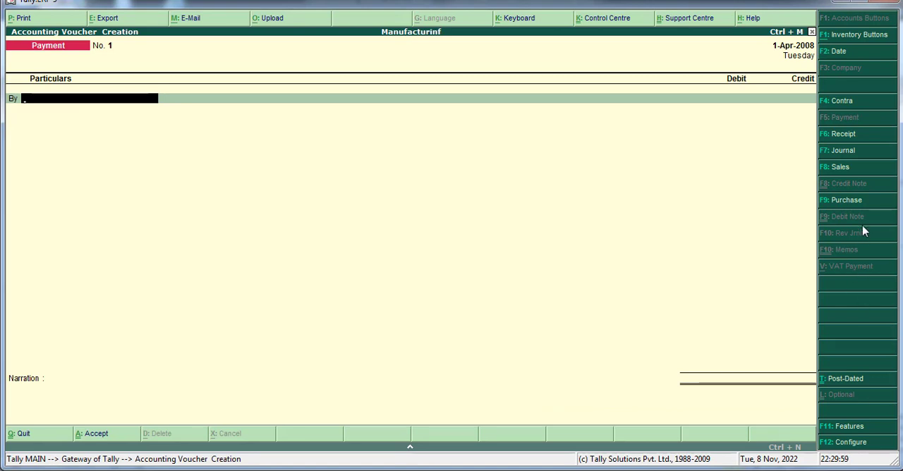
pyautogui.click(860, 201)
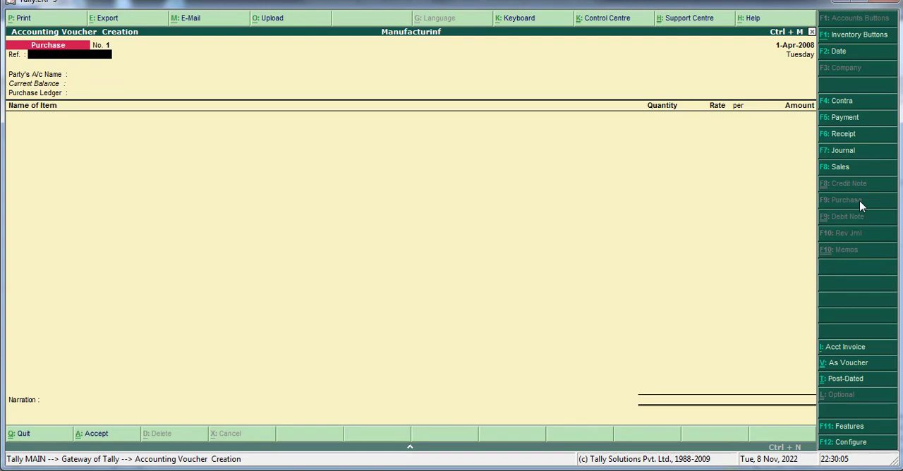
pyautogui.press('Return')
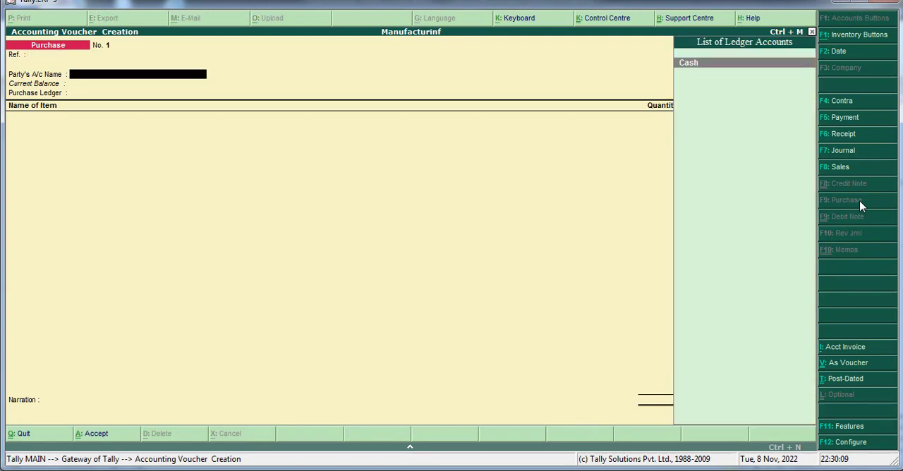
# Step: Create a party ledger from the voucher named Casio Construction and place it under Sundry Creditors
pyautogui.hotkey('alt', 'c')
pyautogui.write('Cas')
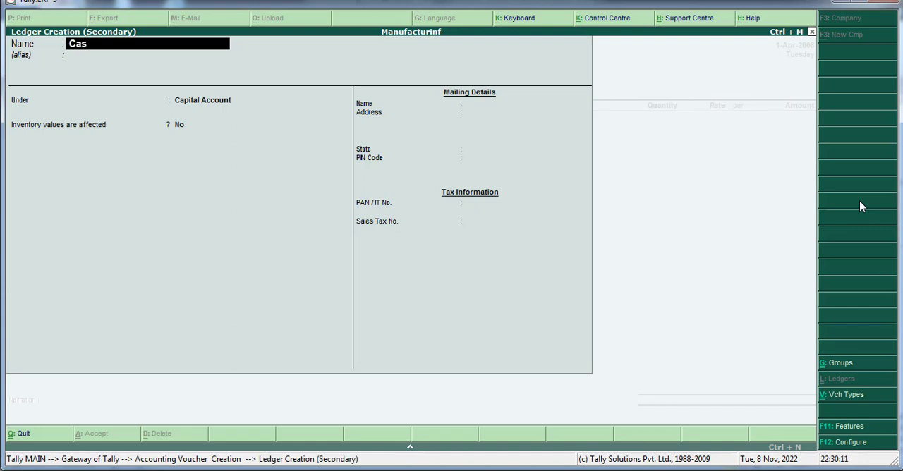
pyautogui.write('io Construction')
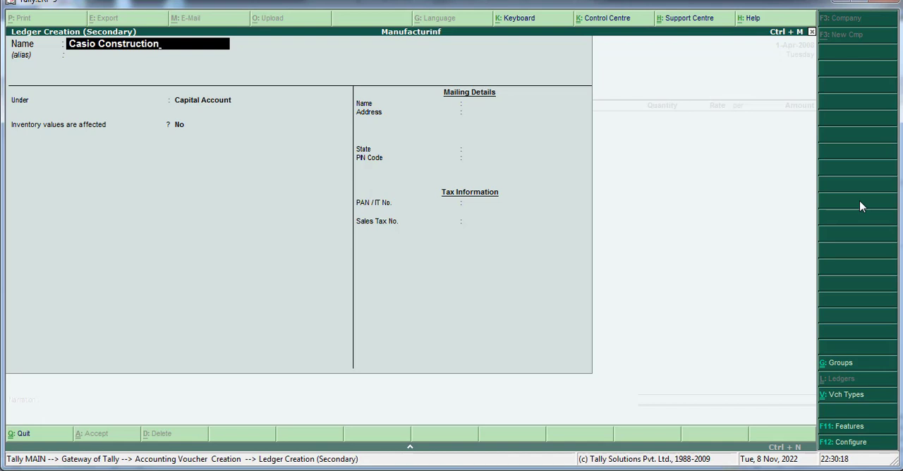
pyautogui.press('Return')
pyautogui.write('S')
pyautogui.press('Down')
pyautogui.press('Down')
pyautogui.press('Down')
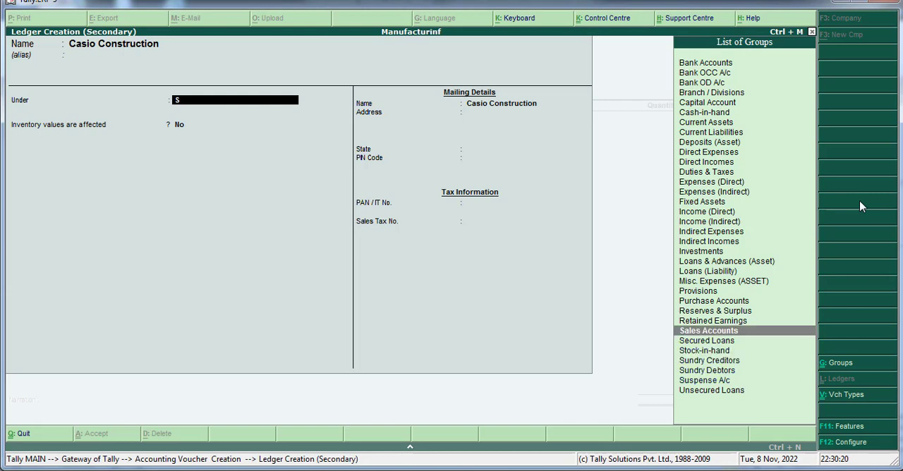
pyautogui.press('Return')
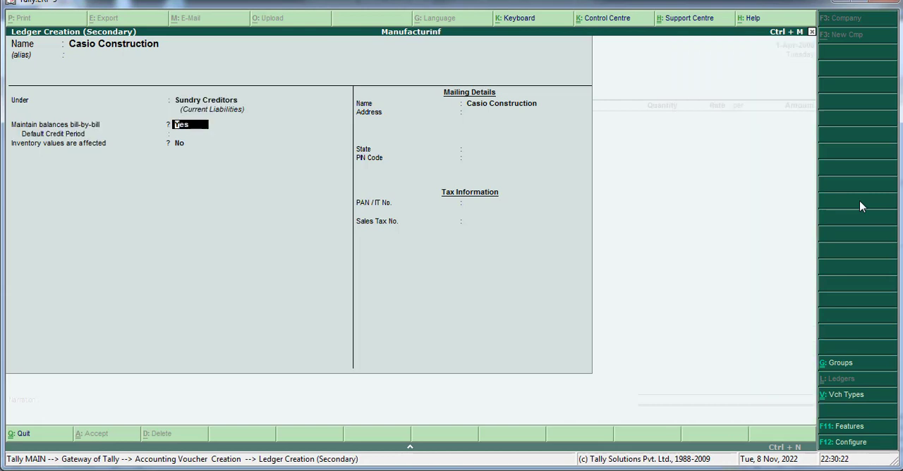
# Step: Keep the default balance, mailing and tax details, save the Casio Construction ledger and use it as the voucher's party account
pyautogui.press('Return')
pyautogui.press('Return')
pyautogui.press('Return')
pyautogui.press('Return')
pyautogui.press('Return')
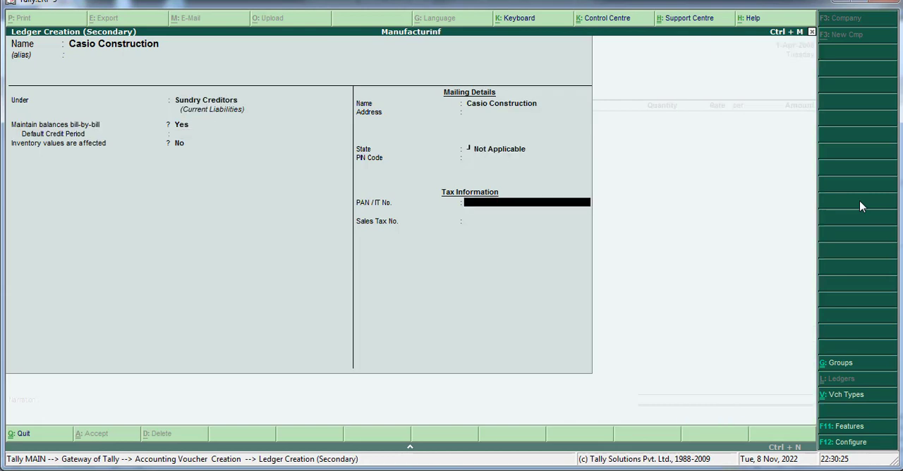
pyautogui.press('Return')
pyautogui.press('Return')
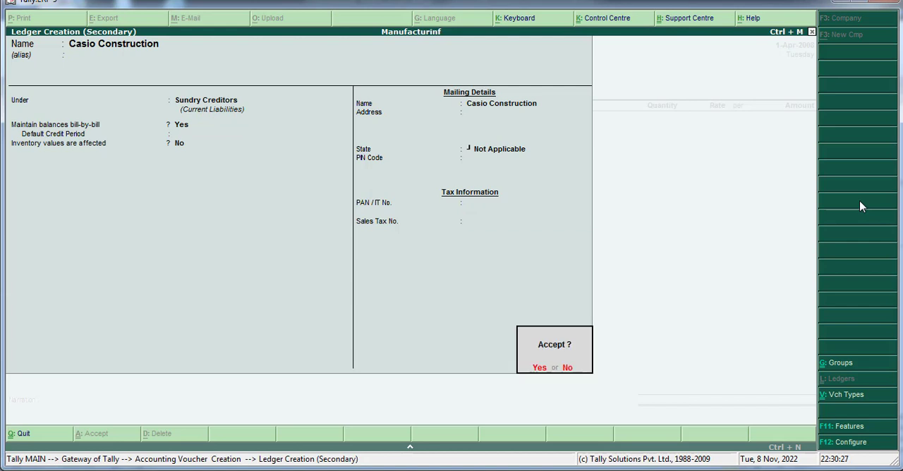
pyautogui.press('Return')
pyautogui.press('Return')
pyautogui.press('Return')
pyautogui.press('Return')
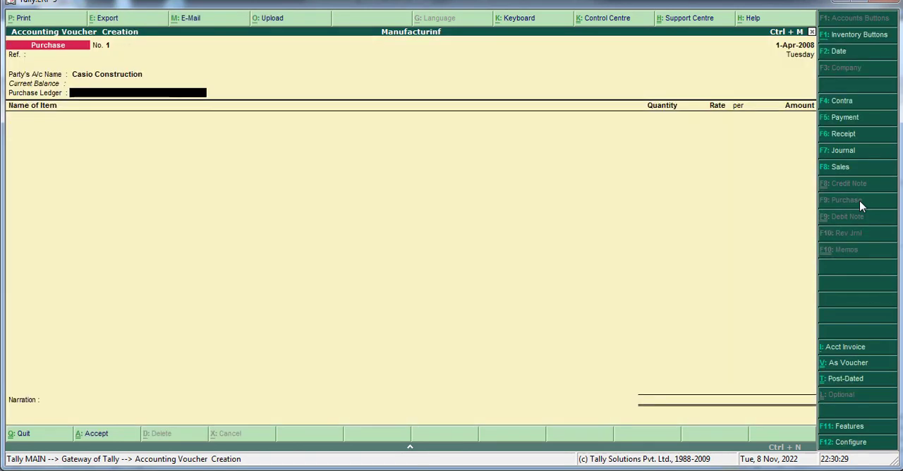
# Step: Create a ledger named Purchase under Purchase Accounts with inventory values affected, and use it as the voucher's purchase ledger
pyautogui.hotkey('alt', 'c')
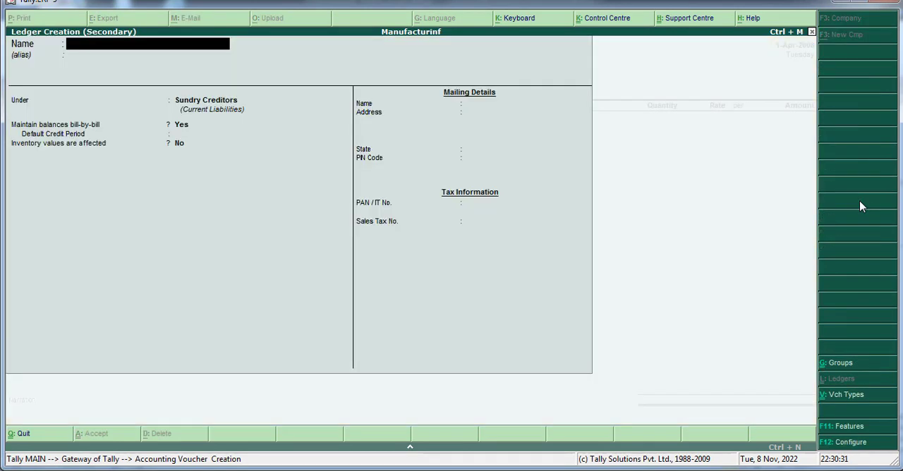
pyautogui.write('Purch')
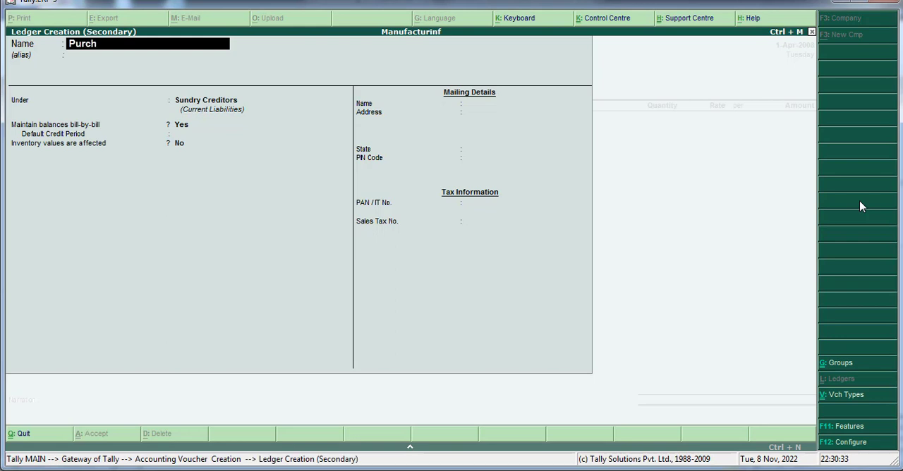
pyautogui.write('ase')
pyautogui.press('Return')
pyautogui.press('Return')
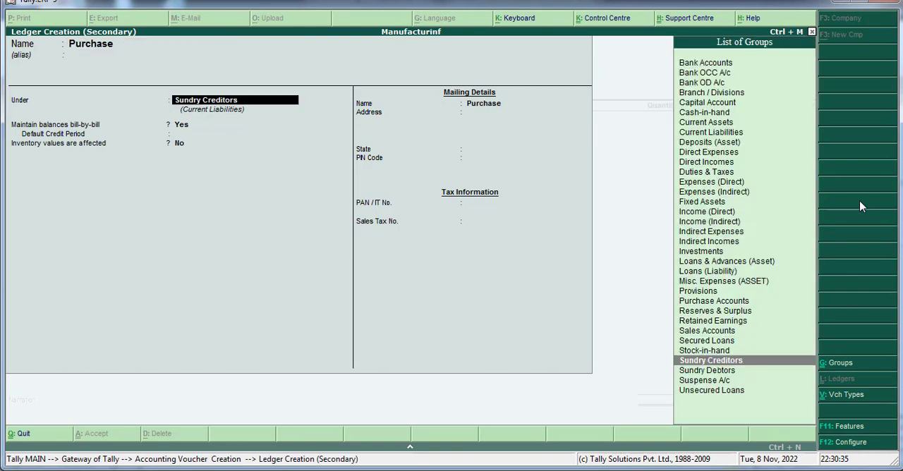
pyautogui.write('Pu')
pyautogui.press('Return')
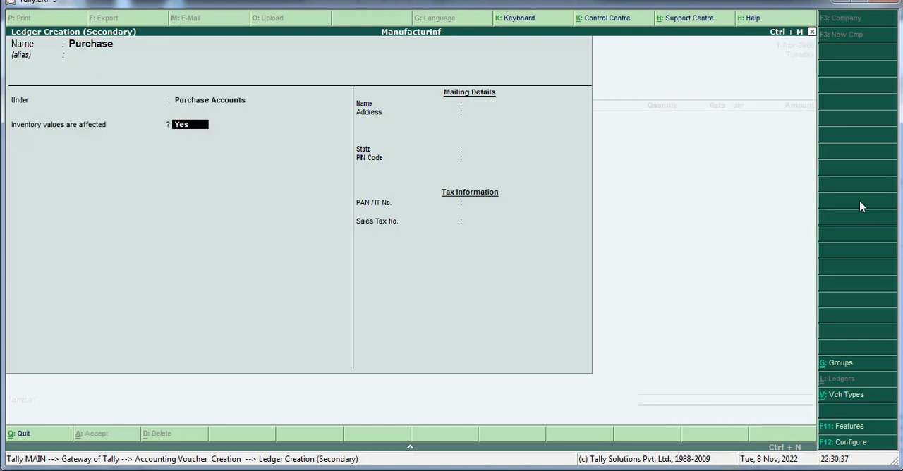
pyautogui.press('Return')
pyautogui.press('Return')
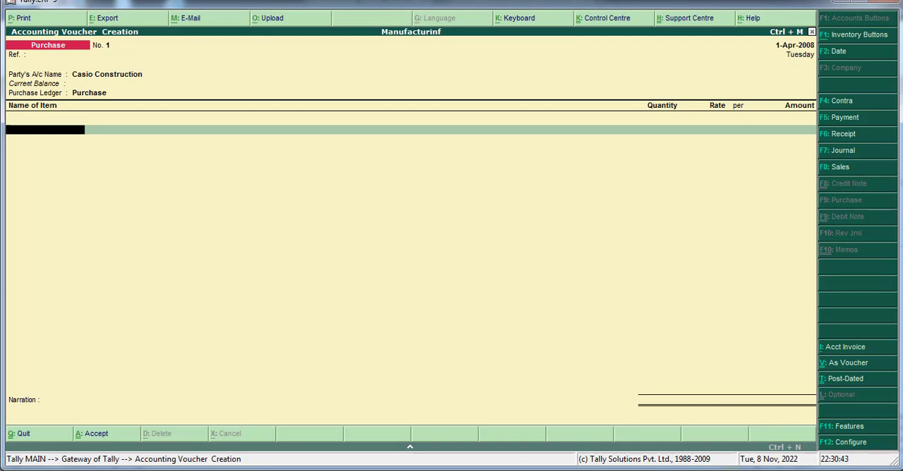
# Step: Check the first item in the Word list and create a stock item in Tally named Strap(Gents) under the Primary group
pyautogui.hotkey('alt', 'Tab')
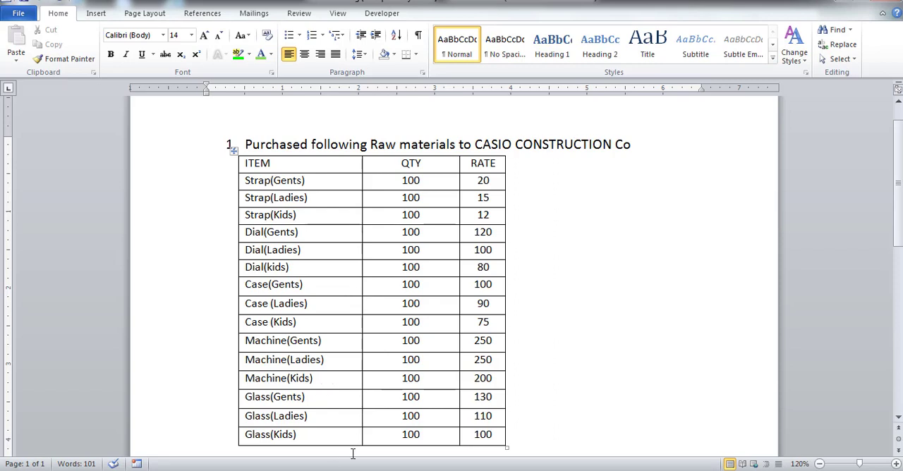
pyautogui.hotkey('alt', 'Tab')
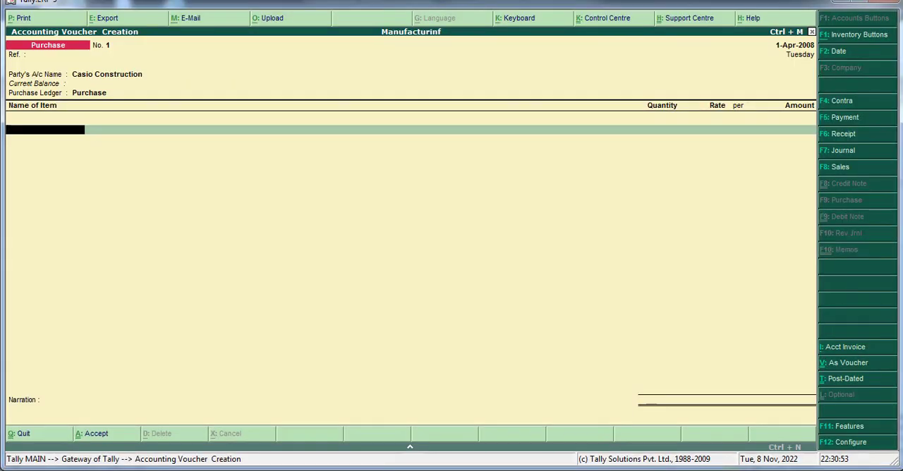
pyautogui.hotkey('alt', 'c')
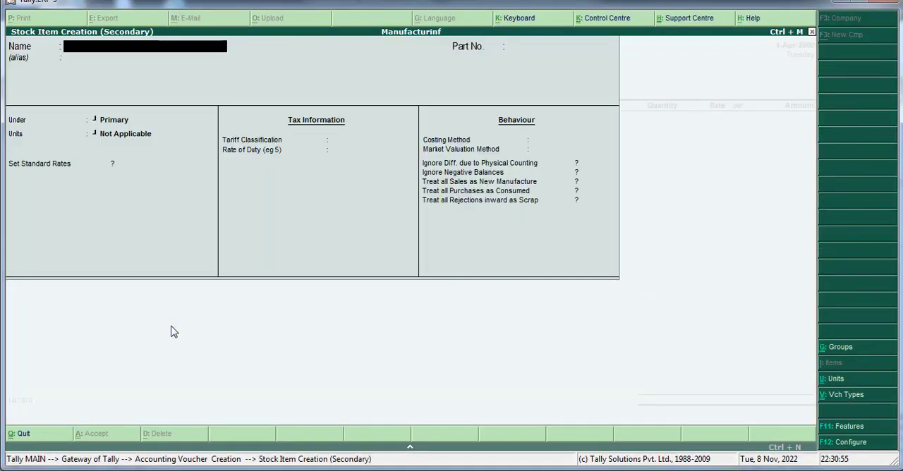
pyautogui.write('Stra')
pyautogui.write('p(')
pyautogui.write('Ents')
pyautogui.write('Gents')
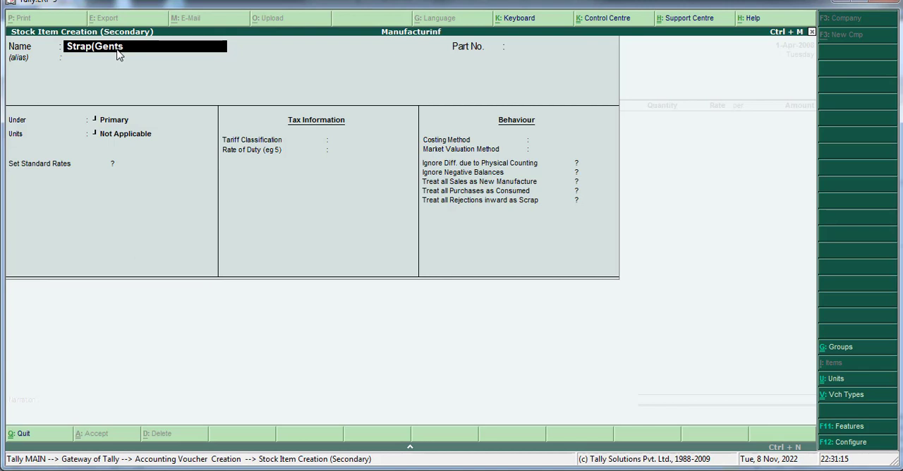
pyautogui.write(')')
pyautogui.press('Return')
pyautogui.press('Return')
pyautogui.press('Return')
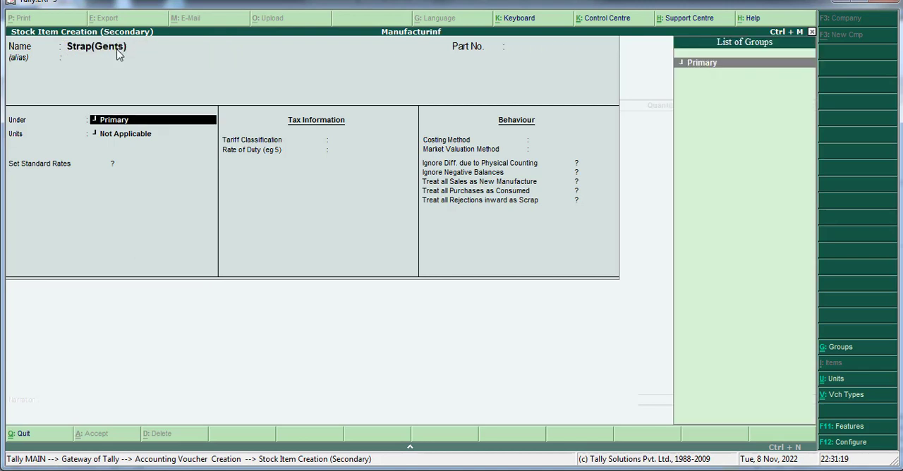
pyautogui.press('Return')
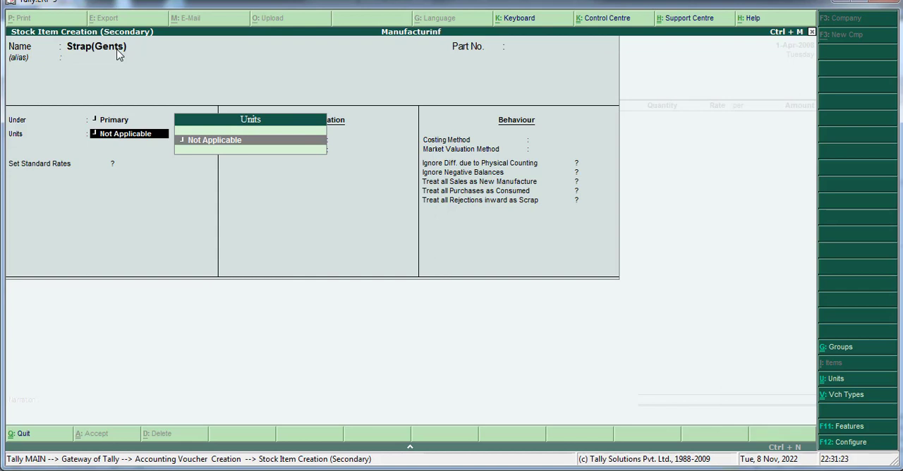
# Step: Create a simple unit with symbol pcs, formal name Pices and 0 decimal places for the stock item
pyautogui.hotkey('alt', 'c')
pyautogui.write('p')
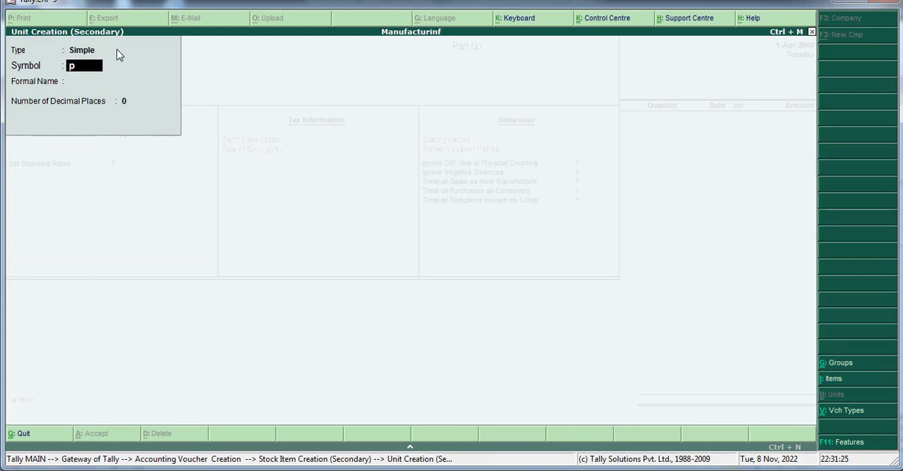
pyautogui.write('cs')
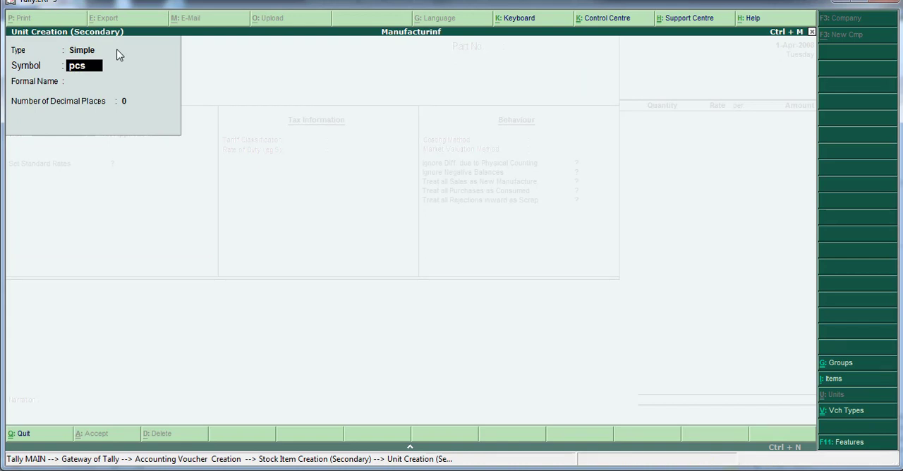
pyautogui.press('Return')
pyautogui.write('Pices')
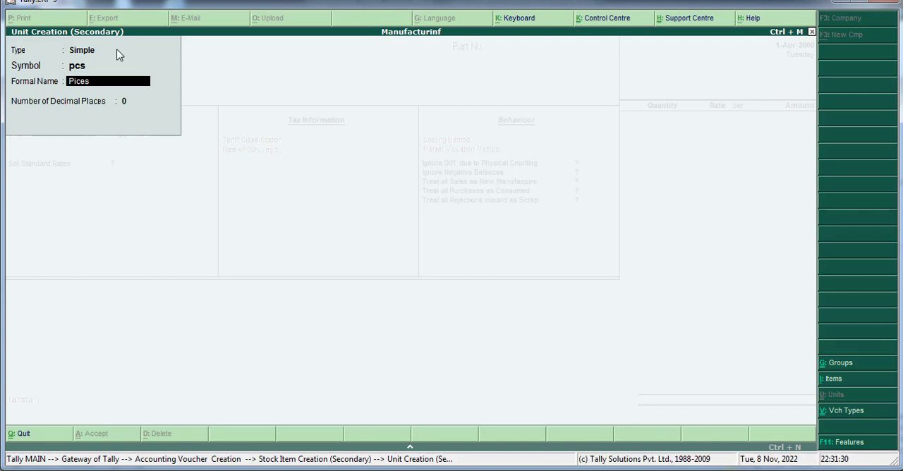
pyautogui.press('Return')
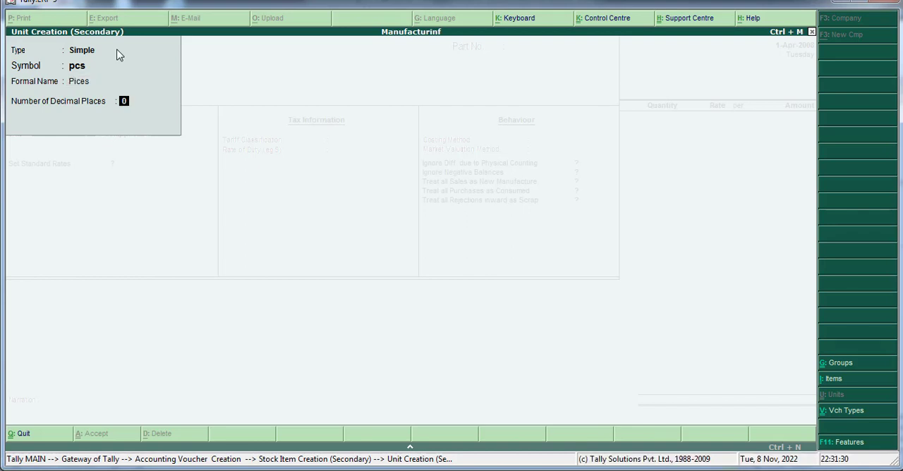
pyautogui.press('Return')
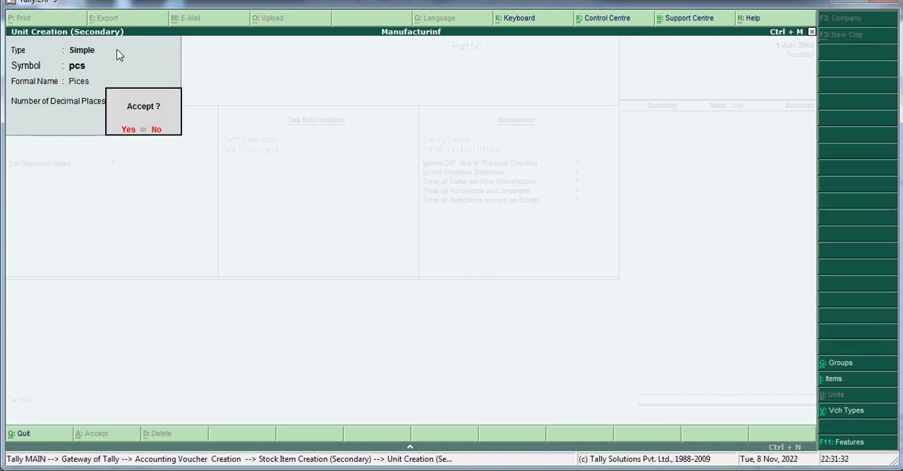
pyautogui.press('Return')
# Step: Keep the remaining stock item defaults, with no alternate units or standard rates, and save Strap(Gents) into the voucher line
pyautogui.press('Return')
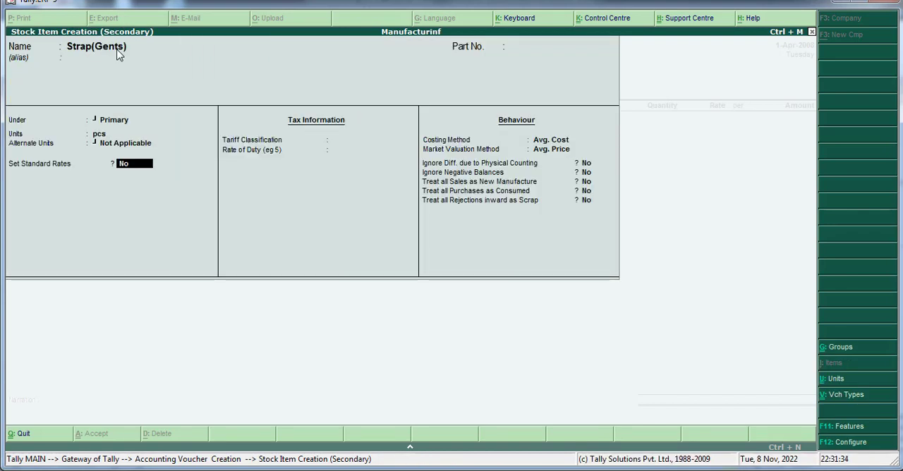
pyautogui.press('Return')
pyautogui.press('Return')
pyautogui.press('Return')
pyautogui.press('Return')
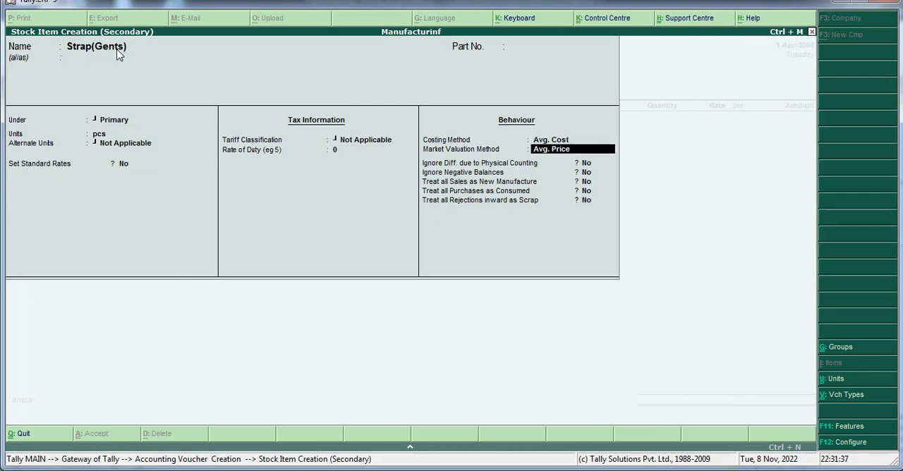
pyautogui.press('Return')
pyautogui.press('Return')
pyautogui.press('Return')
pyautogui.press('Return')
pyautogui.press('Return')
pyautogui.press('Return')
pyautogui.press('Return')
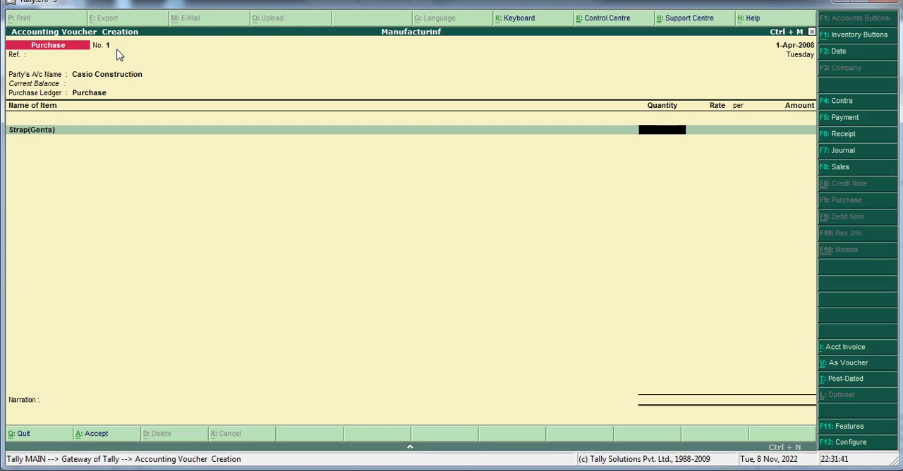
# Step: Check the Word list's rate and enter 100 pcs at a rate of 20 for the Strap(Gents) line in Tally
pyautogui.write('100')
pyautogui.press('Return')
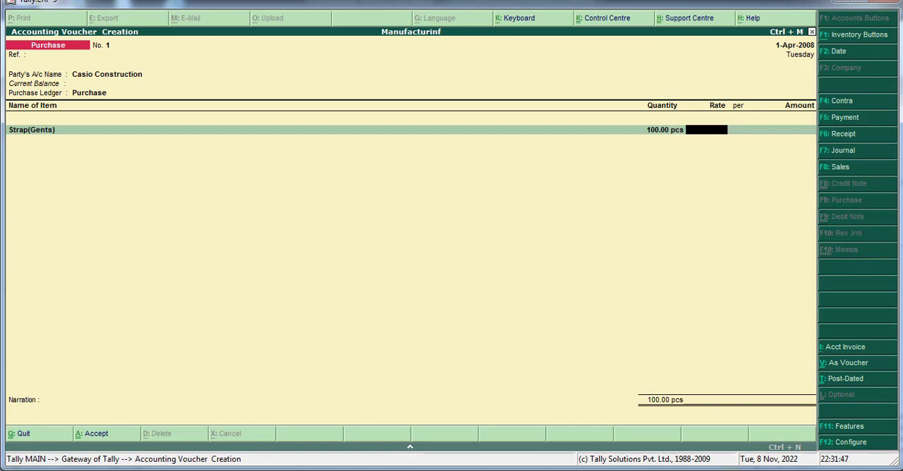
pyautogui.hotkey('alt', 'Tab')
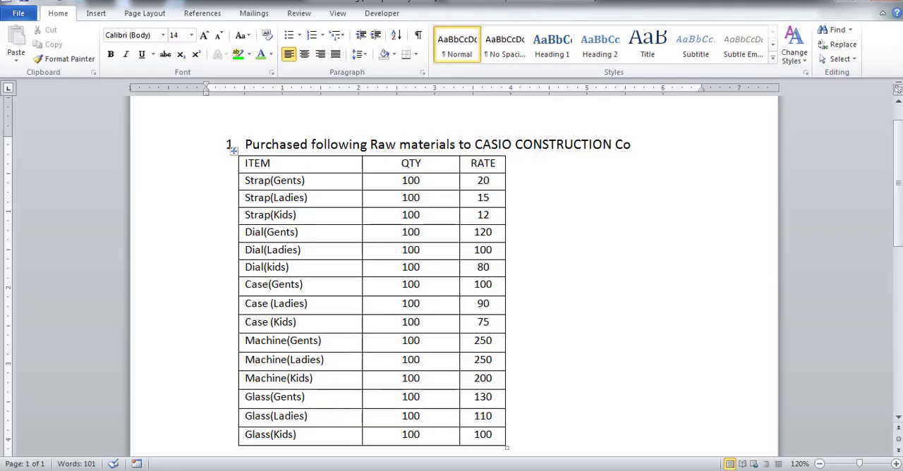
pyautogui.hotkey('alt', 'Tab')
pyautogui.hotkey('alt', 'Tab')
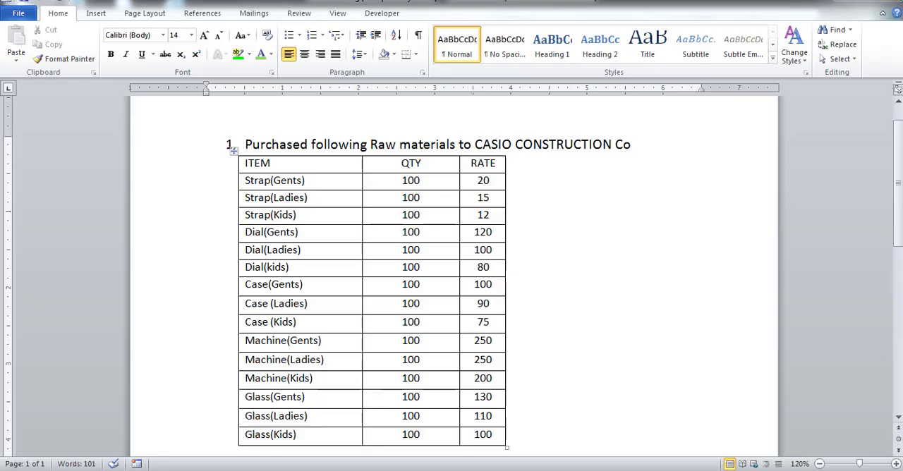
pyautogui.hotkey('alt', 'Tab')
pyautogui.write('20')
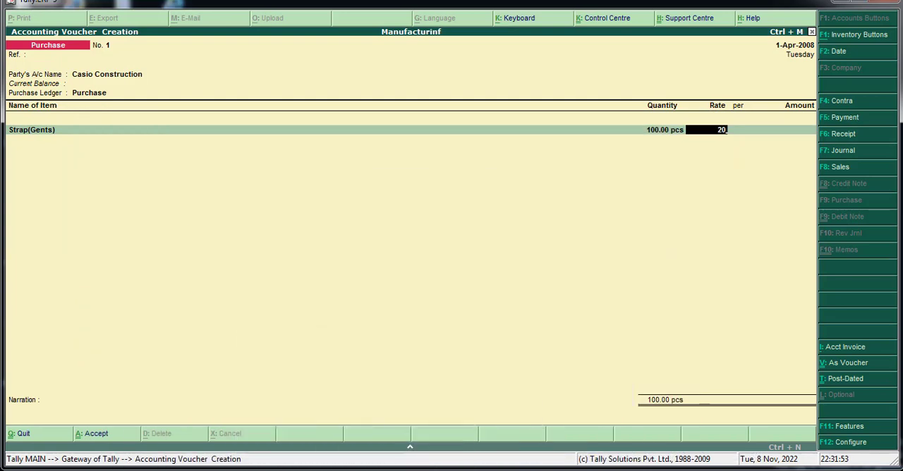
pyautogui.press('Return')
pyautogui.press('Return')
pyautogui.press('Return')
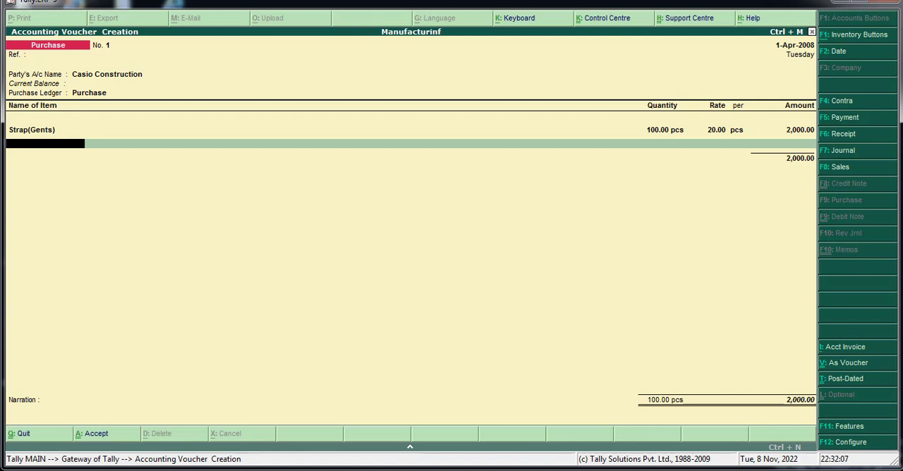
# Step: Create a stock item named Strap(Ladies) under the Primary group for the second voucher line
pyautogui.hotkey('alt', 'c')
pyautogui.write('Strap')
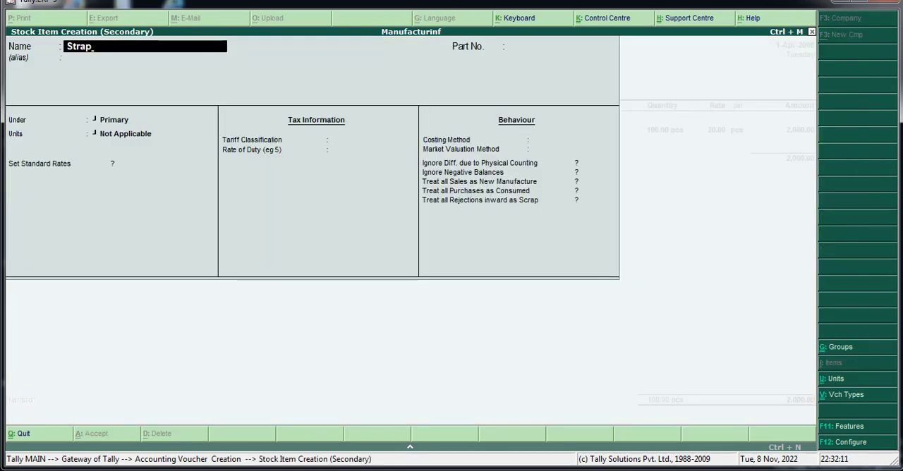
pyautogui.write('(Ladies')
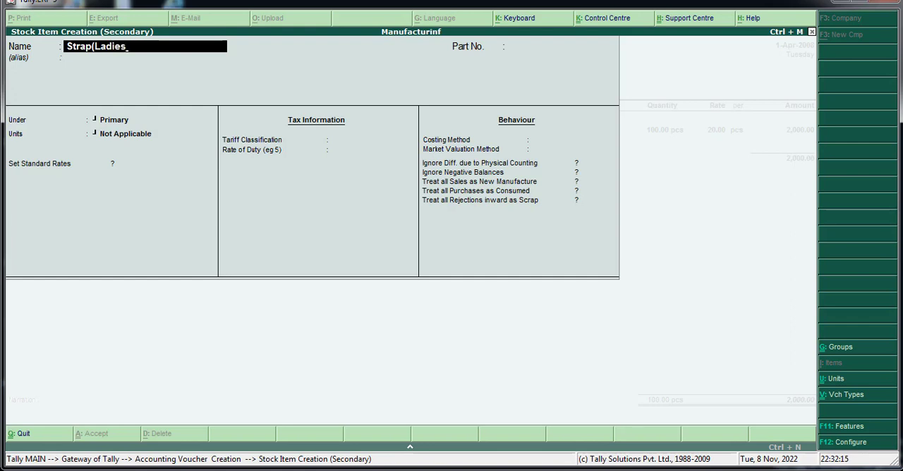
pyautogui.write(')')
pyautogui.press('Return')
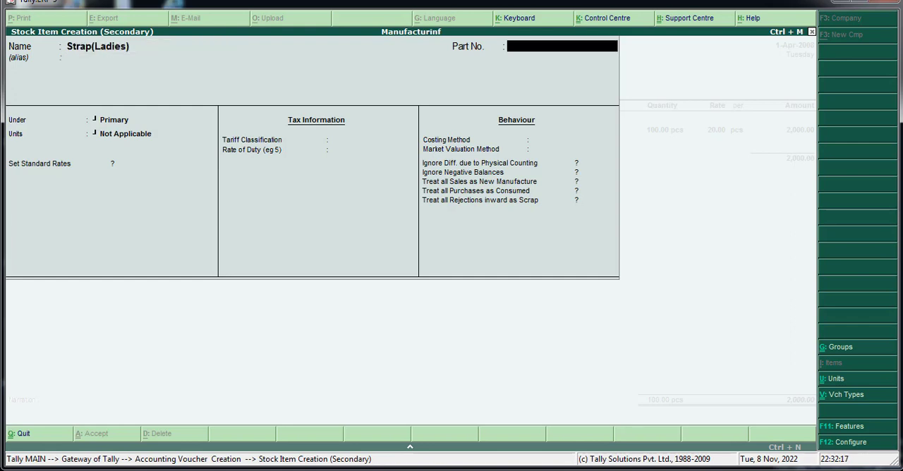
pyautogui.press('Return')
# Step: Assign the unit pcs to Strap(Ladies), keep the remaining defaults and save the item into the voucher line
pyautogui.press('Return')
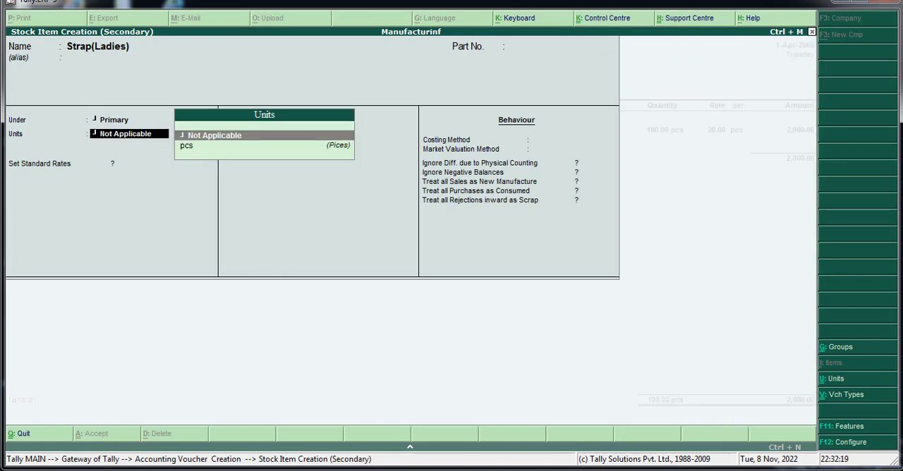
pyautogui.press('Down')
pyautogui.press('Return')
pyautogui.press('Return')
pyautogui.press('Return')
pyautogui.press('Return')
pyautogui.press('Return')
pyautogui.press('Return')
pyautogui.press('Return')
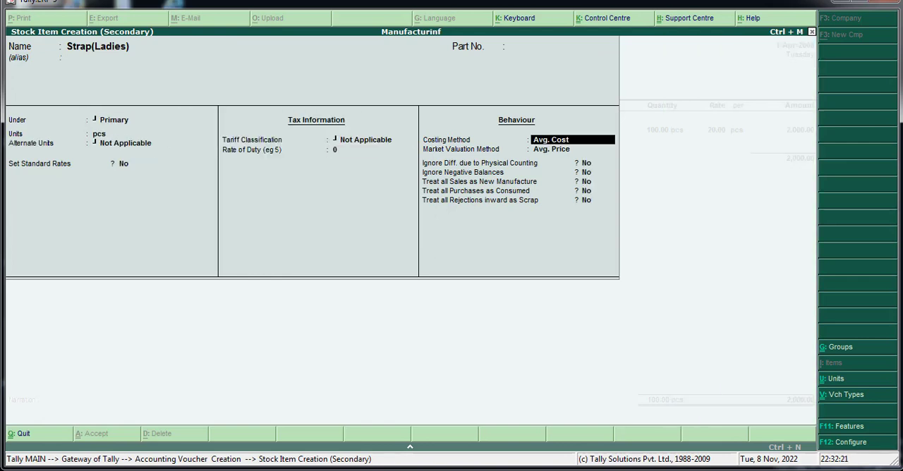
pyautogui.press('Return')
pyautogui.press('Return')
pyautogui.press('Return')
pyautogui.press('Return')
pyautogui.press('Return')
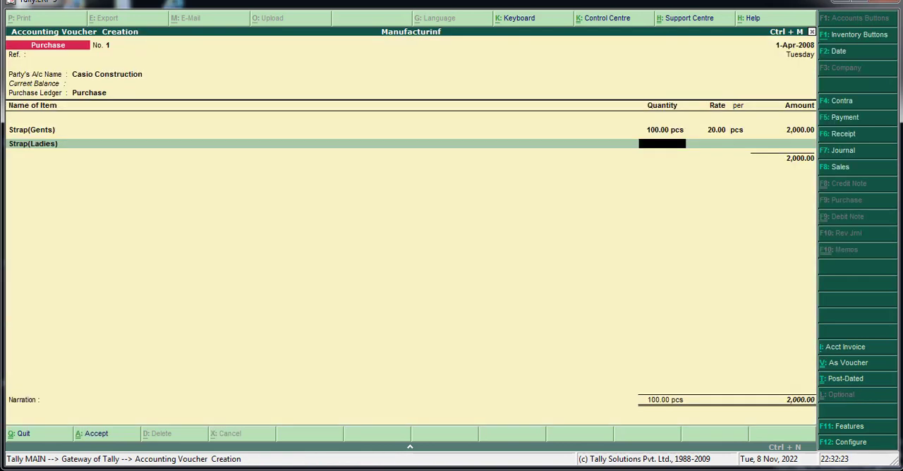
# Step: Enter a quantity of 100 pcs at a rate of 15 for the Strap(Ladies) line
pyautogui.write('100')
pyautogui.press('Return')
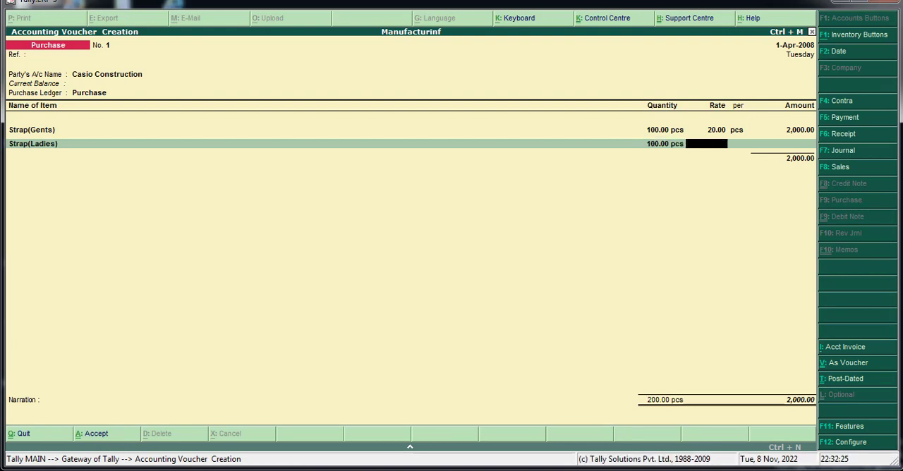
pyautogui.write('15')
pyautogui.press('Return')
pyautogui.press('Return')
pyautogui.press('Return')
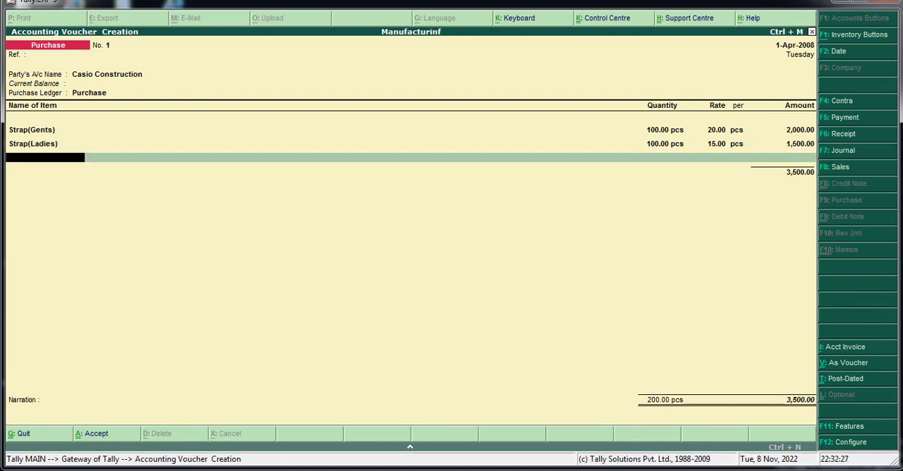
# Step: Start a new stock item for the third voucher line and enter Kids in its name
pyautogui.hotkey('alt', 'c')
pyautogui.write('Kids')
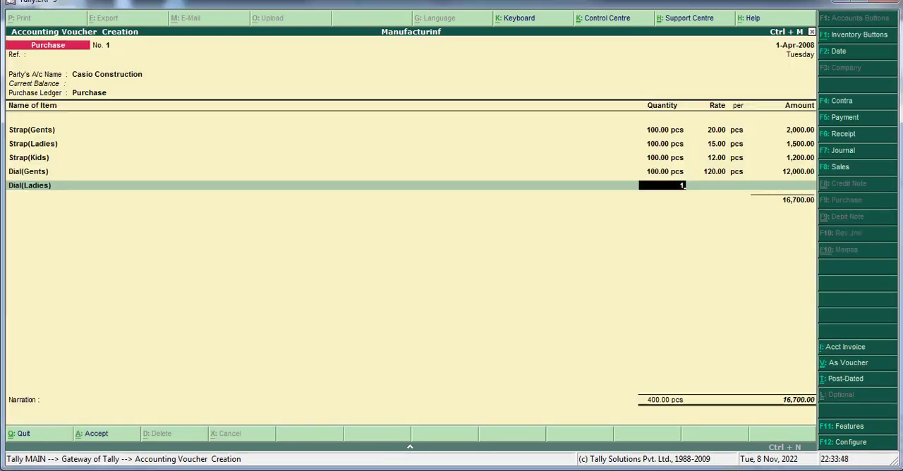
# Step: Enter a quantity of 100 pcs at a rate of 100 for the Dial(Ladies) line
pyautogui.write('100')
pyautogui.press('Return')
pyautogui.write('1')
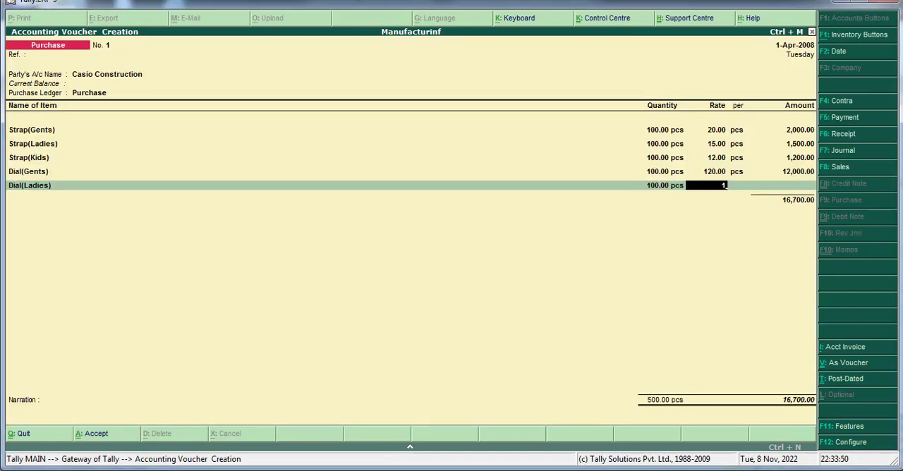
pyautogui.write('00')
pyautogui.press('Return')
pyautogui.press('Return')
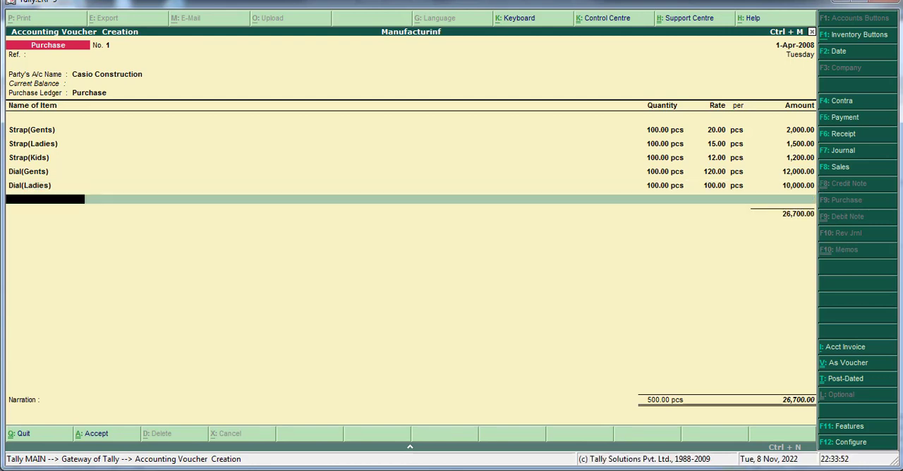
pyautogui.press('super')
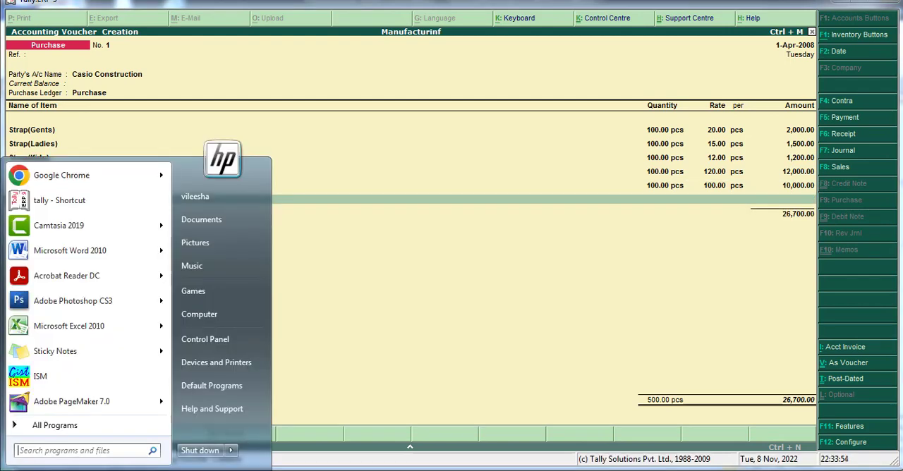
pyautogui.press('super')
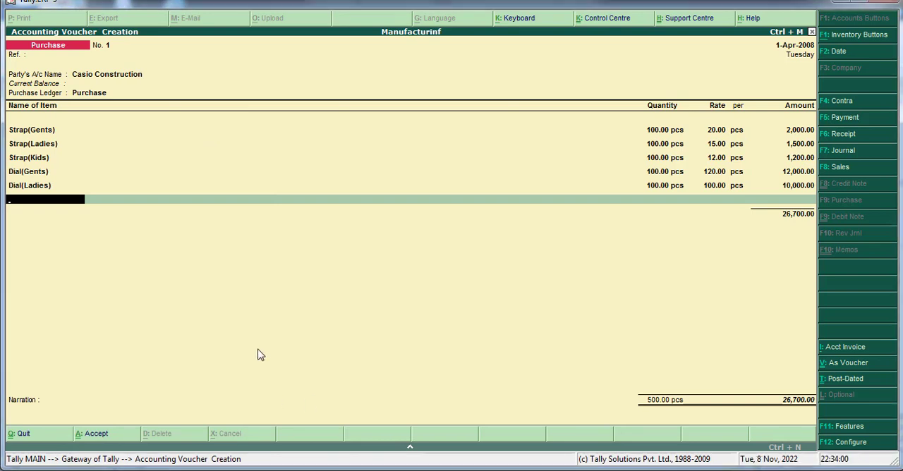
# Step: Create a stock item named Dial(Kids) under the Primary group with unit pcs and save it into the voucher line
pyautogui.hotkey('alt', 'c')
pyautogui.write('D')
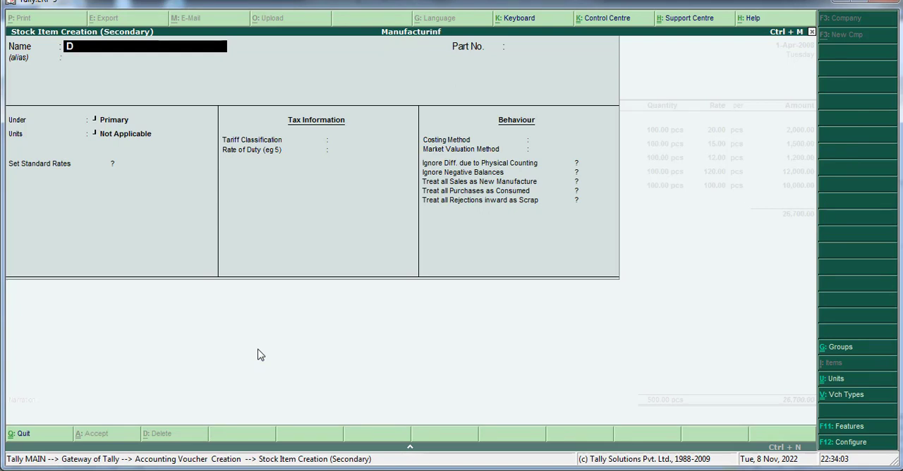
pyautogui.write('ial(Kids)')
pyautogui.press('Return')
pyautogui.press('Return')
pyautogui.press('Return')
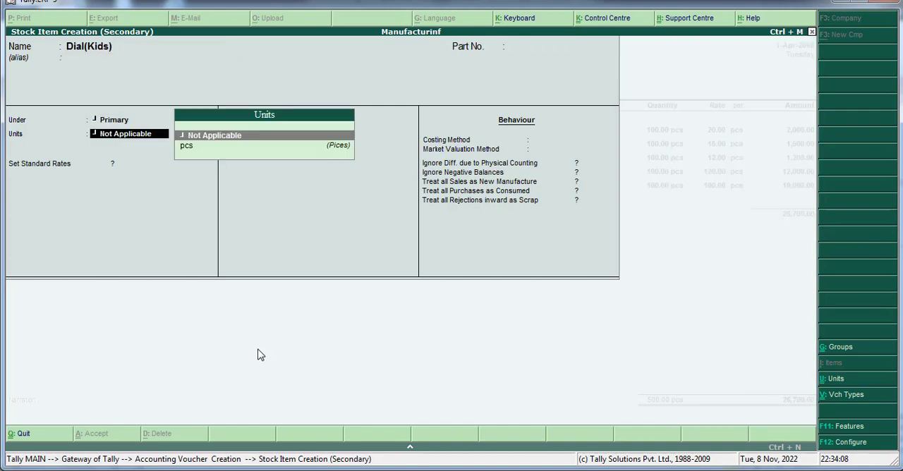
pyautogui.press('Down')
pyautogui.hotkey('ctrl', 'a')
# Step: Enter a quantity of 100 pcs for the Dial(Kids) line
pyautogui.write('1')
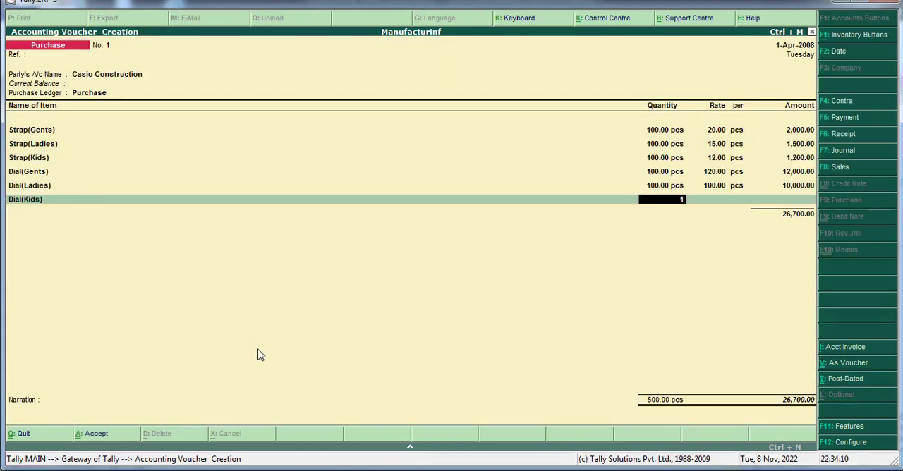
pyautogui.write('00')
pyautogui.press('Return')
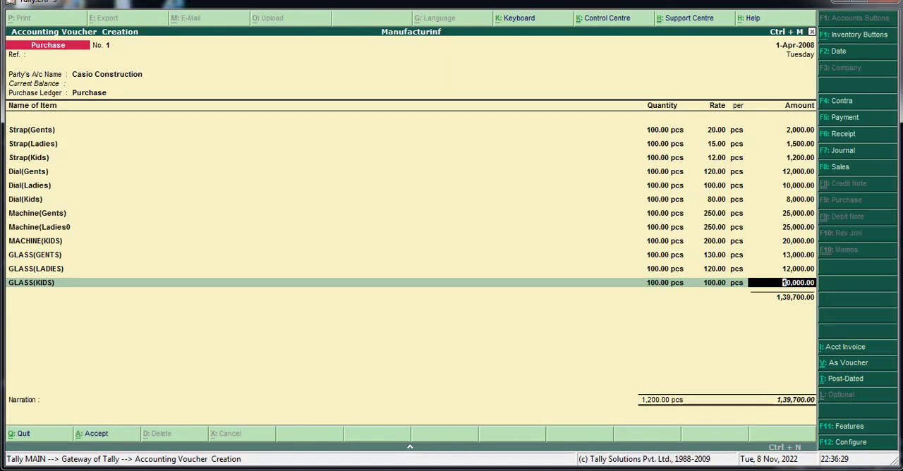
# Step: Complete the GLASS(KIDS) line, end the item list without a narration and accept the purchase voucher
pyautogui.press('Return')
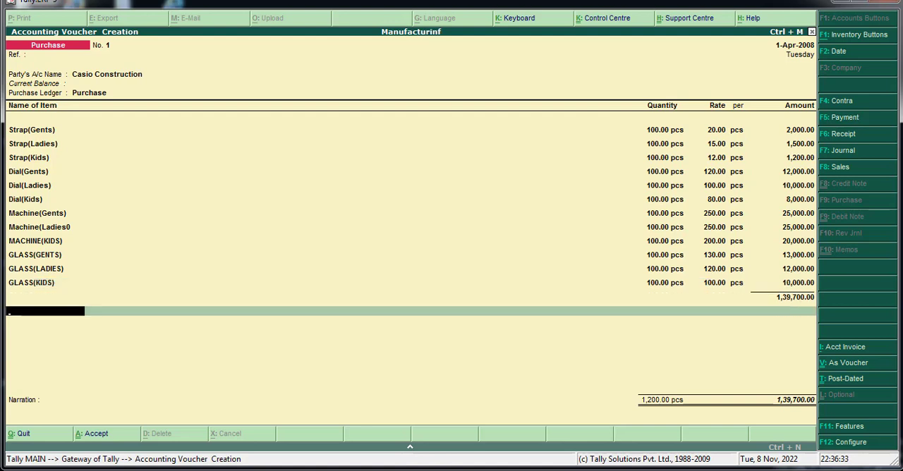
pyautogui.press('Return')
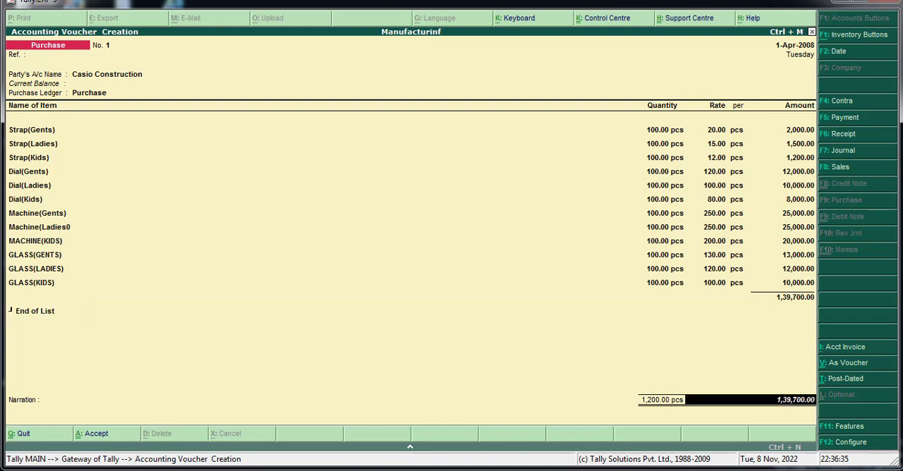
pyautogui.press('Return')
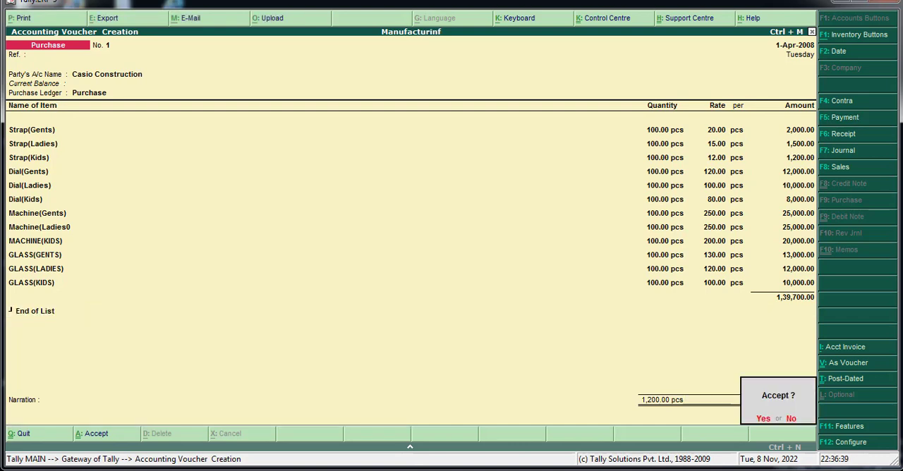
pyautogui.press('Return')
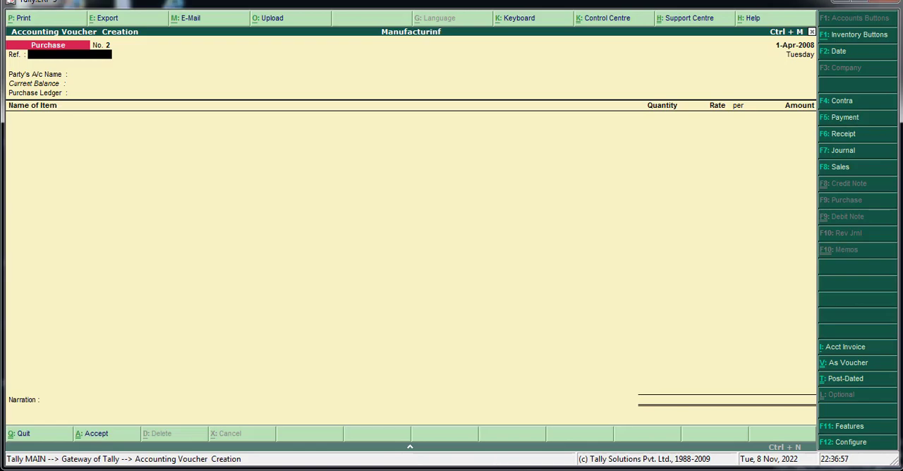
# Step: Examine the manufacturing and sales entries below the item table in the Word document, and return to Tally
pyautogui.hotkey('alt', 'Tab')
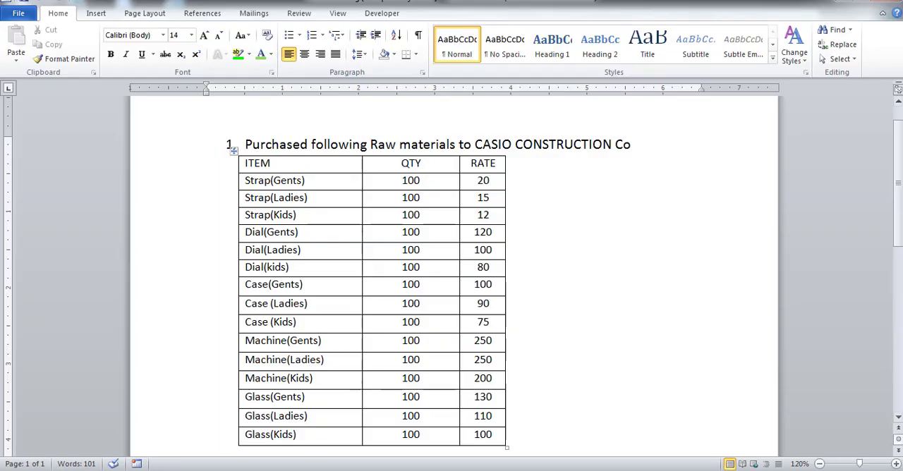
pyautogui.click(899, 418)
pyautogui.click(899, 419)
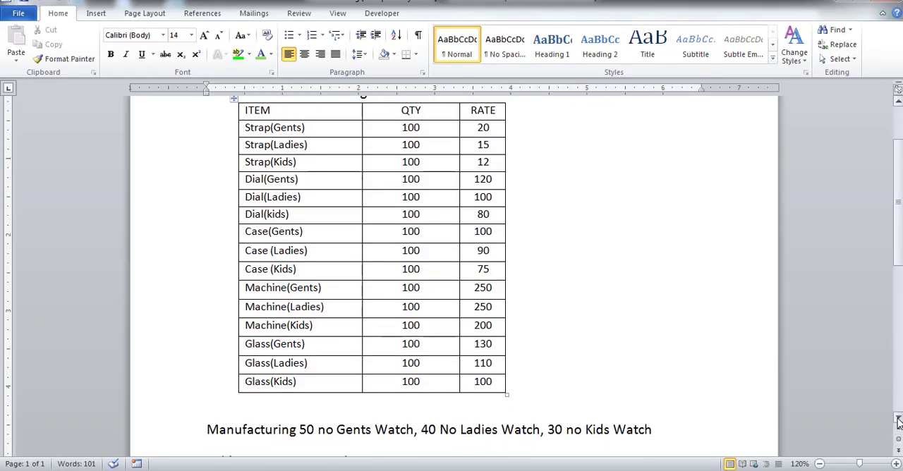
pyautogui.click(898, 418)
pyautogui.click(899, 418)
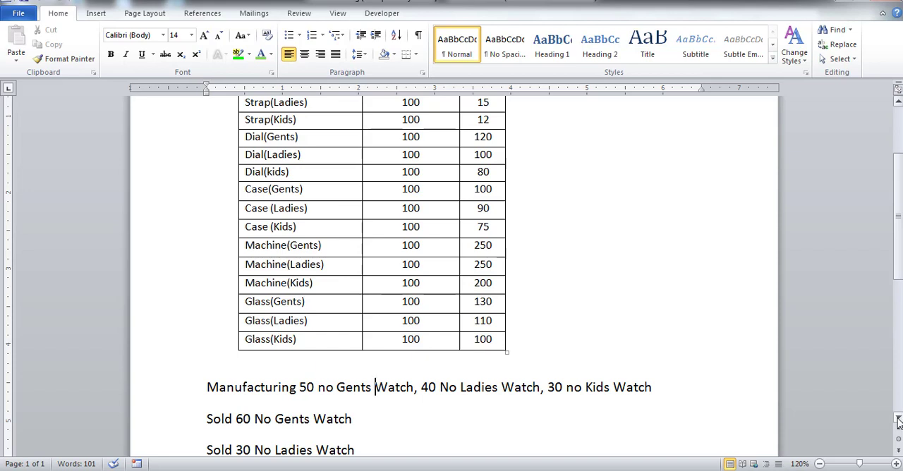
pyautogui.click(500, 470)
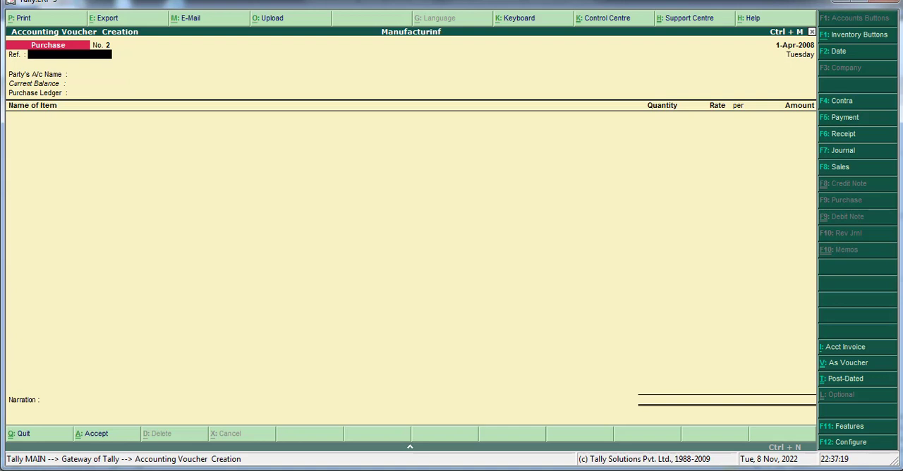
# Step: Leave the purchase voucher and start a new voucher type named MANUFACTURING without an alias
pyautogui.click(811, 32)
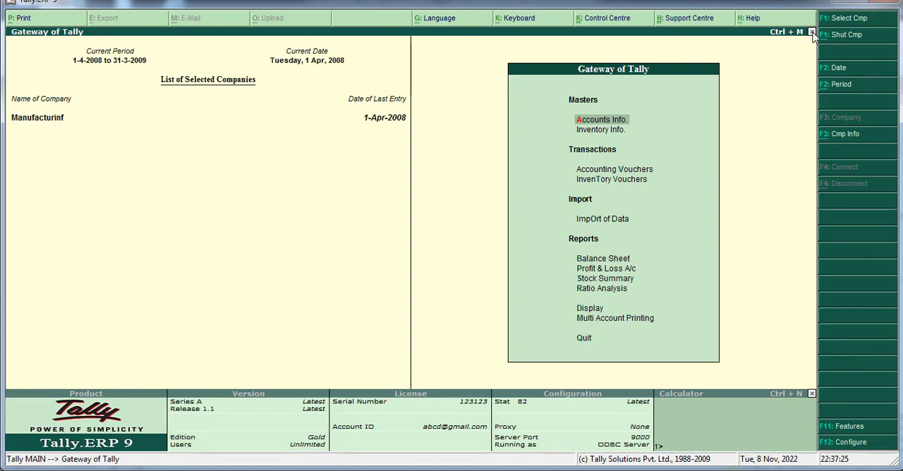
pyautogui.press('Return')
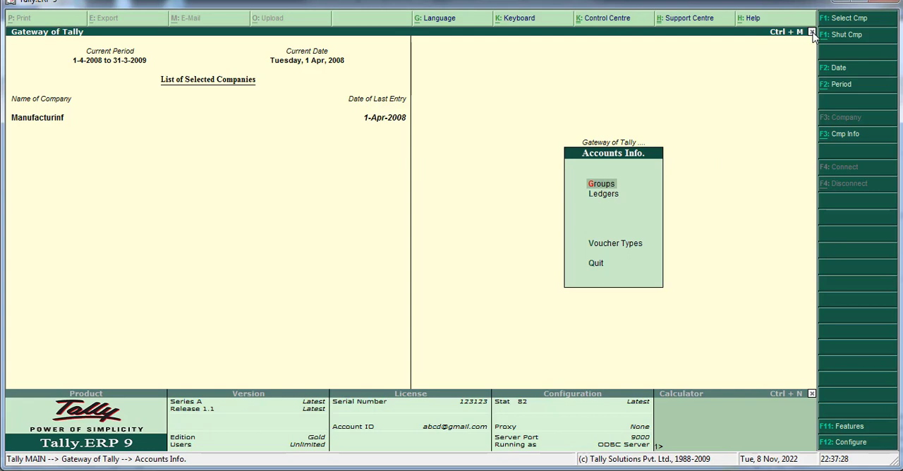
pyautogui.press('Down')
pyautogui.press('Down')
pyautogui.press('Return')
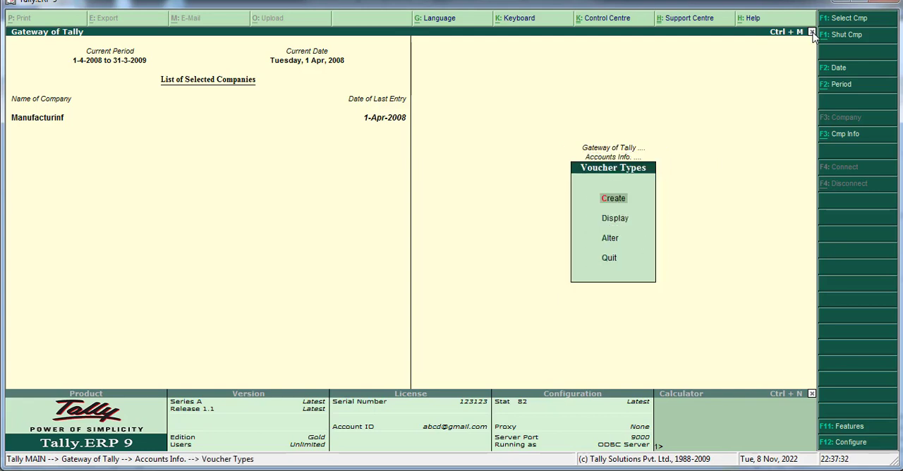
pyautogui.press('Return')
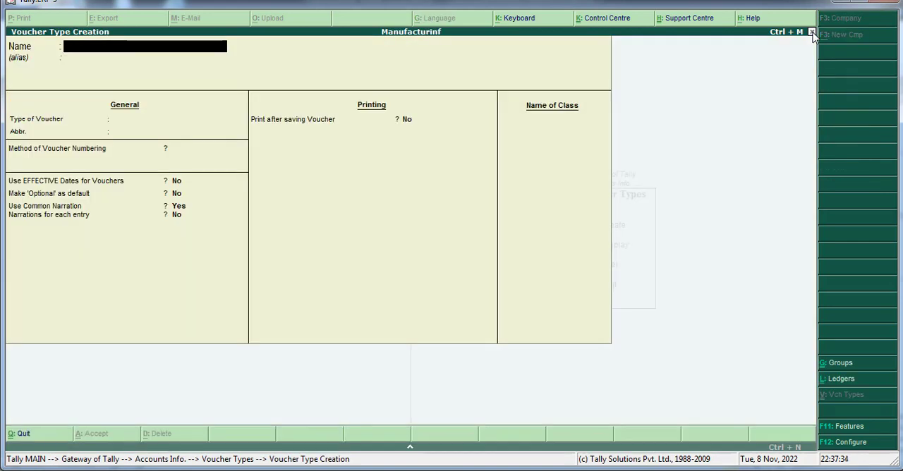
pyautogui.write('MANUFACTURING')
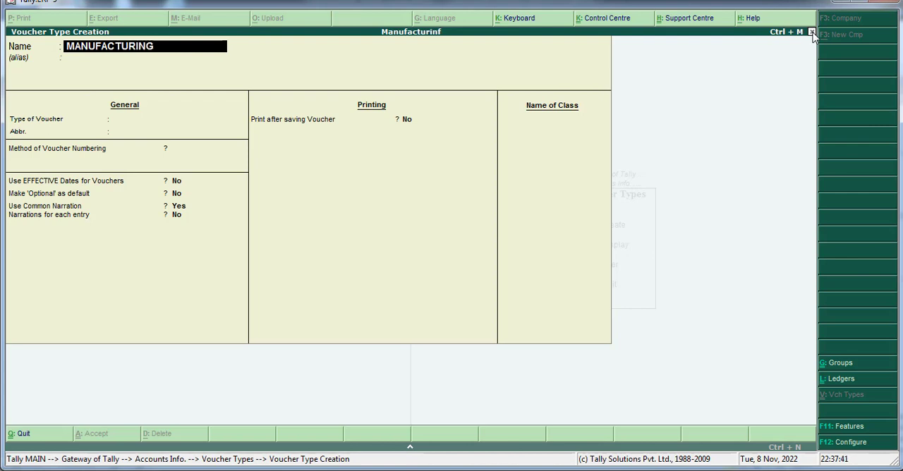
pyautogui.press('Return')
pyautogui.press('Return')
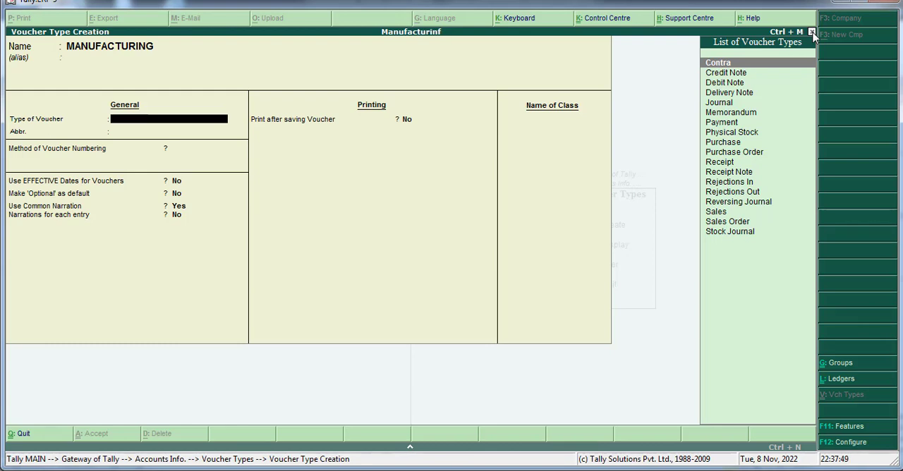
# Step: Set the MANUFACTURING voucher type's type of voucher to Stock Journal
pyautogui.press('Down')
pyautogui.press('Down')
pyautogui.press('Down')
pyautogui.press('Down')
pyautogui.press('Down')
pyautogui.press('Down')
pyautogui.press('Down')
pyautogui.press('Down')
pyautogui.press('Down')
pyautogui.press('Down')
pyautogui.press('Down')
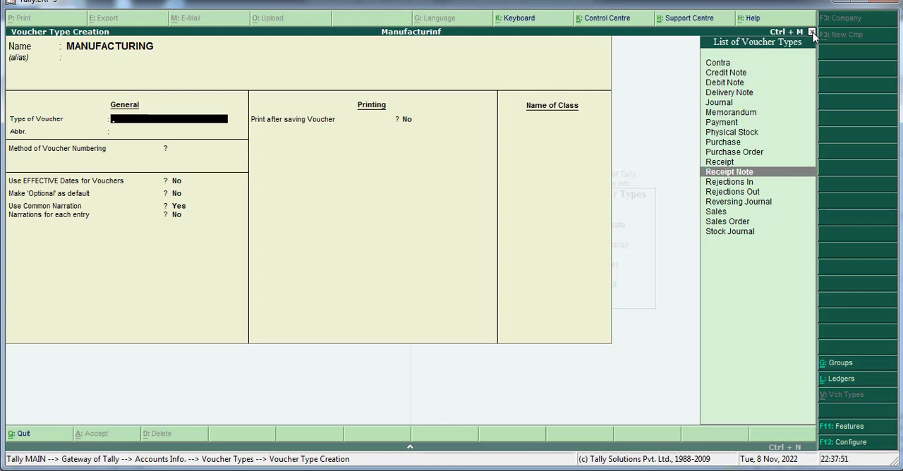
pyautogui.press('Down')
pyautogui.press('Down')
pyautogui.press('Down')
pyautogui.press('Down')
pyautogui.press('Down')
pyautogui.press('Down')
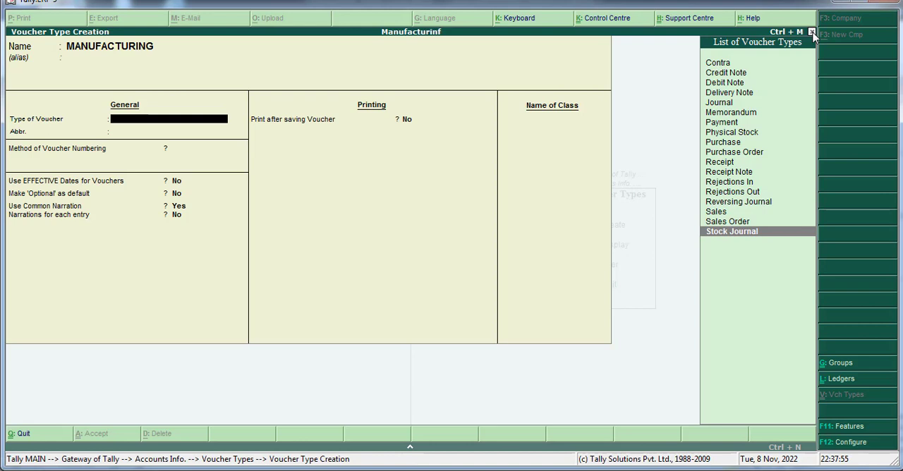
pyautogui.press('Return')
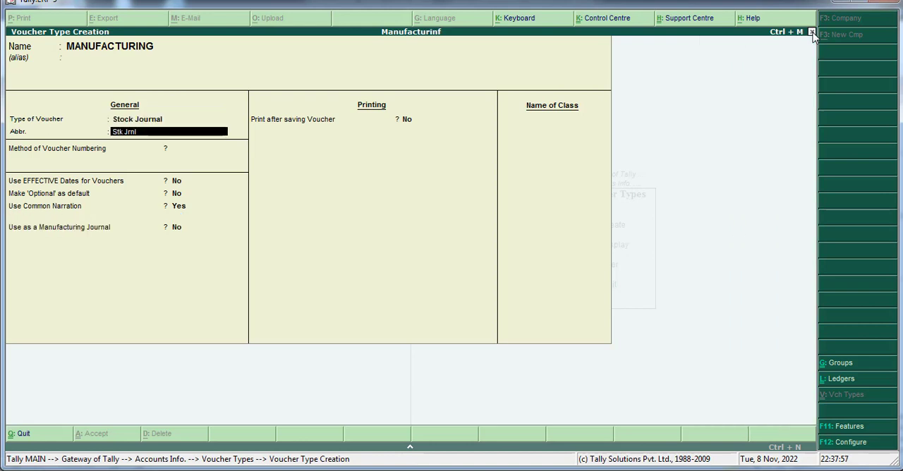
# Step: Keep the abbreviation and automatic numbering, set Use as a Manufacturing Journal to Yes, and save the MANUFACTURING voucher type
pyautogui.press('Return')
pyautogui.press('Return')
pyautogui.press('Return')
pyautogui.press('Return')
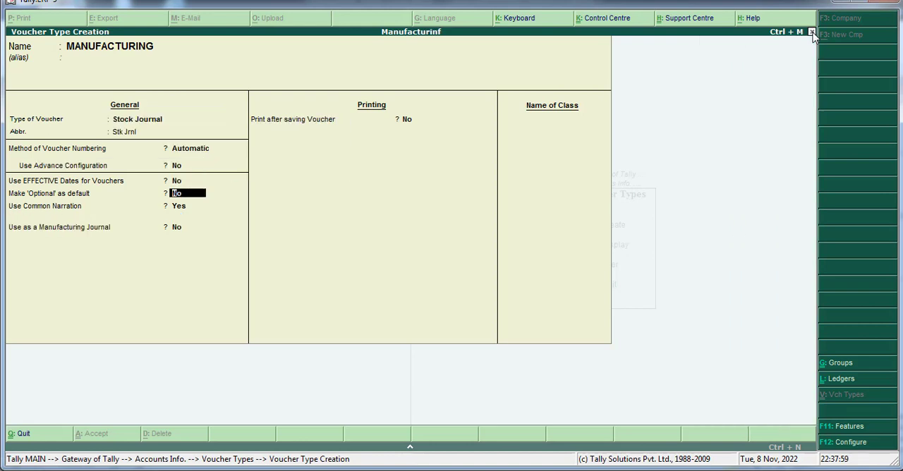
pyautogui.press('Return')
pyautogui.press('Return')
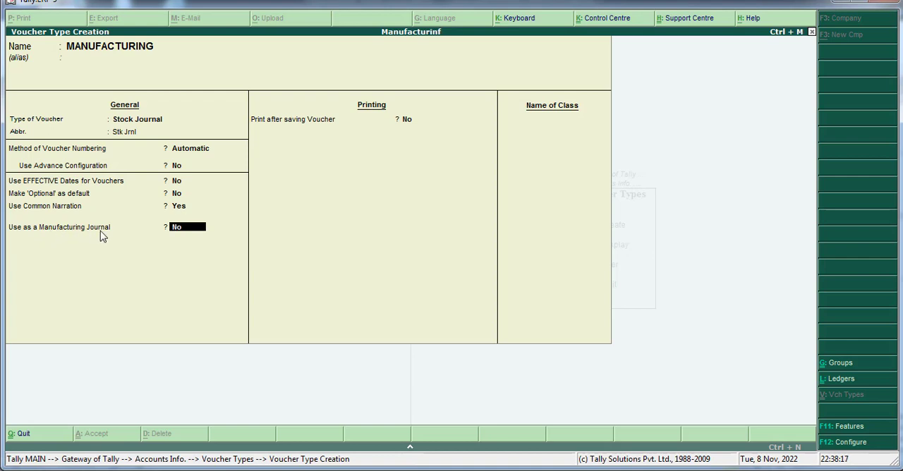
pyautogui.write('Y')
pyautogui.press('Return')
pyautogui.press('Return')
pyautogui.press('Return')
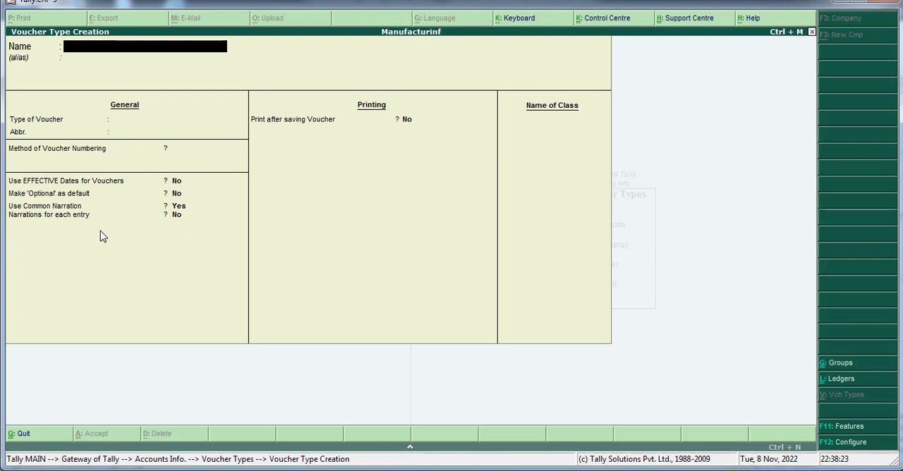
# Step: Return to the Gateway of Tally and open a new inventory voucher of type MANUFACTURING
pyautogui.click(812, 33)
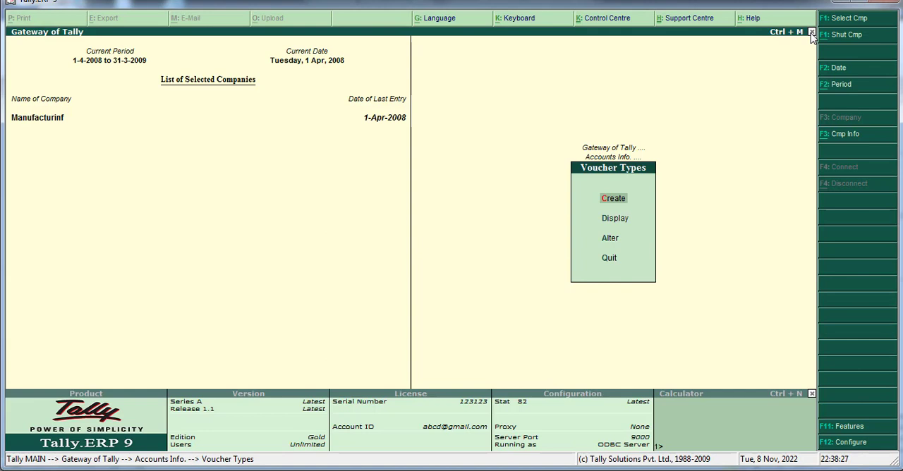
pyautogui.click(812, 33)
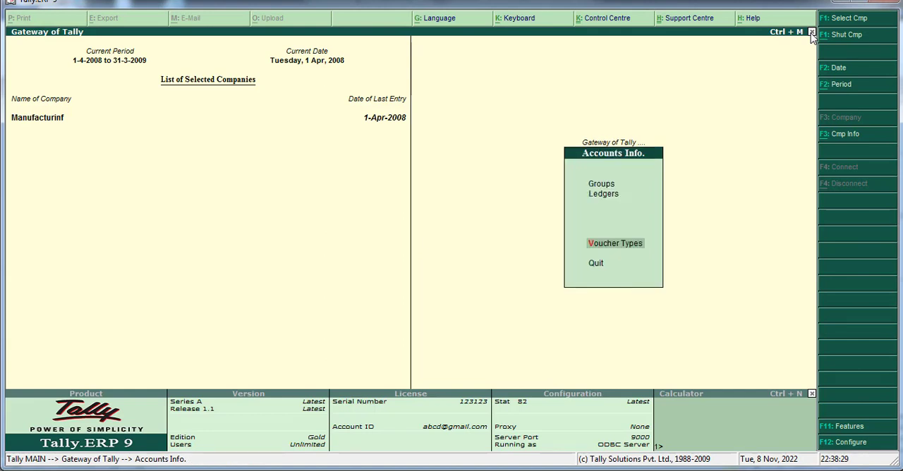
pyautogui.click(811, 33)
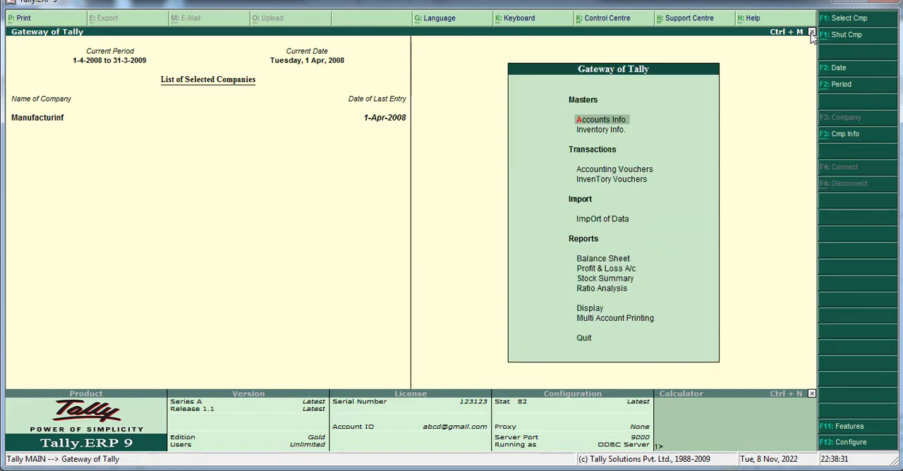
pyautogui.press('Down')
pyautogui.press('Down')
pyautogui.press('Return')
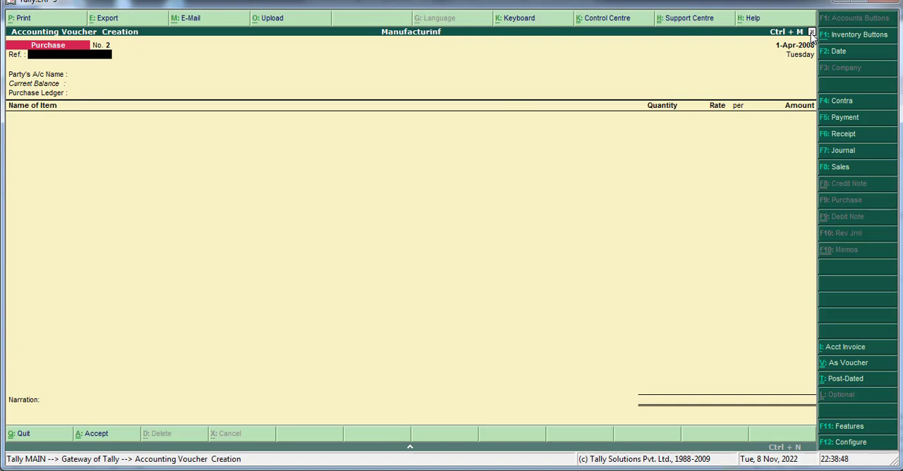
pyautogui.hotkey('alt', 'F7')
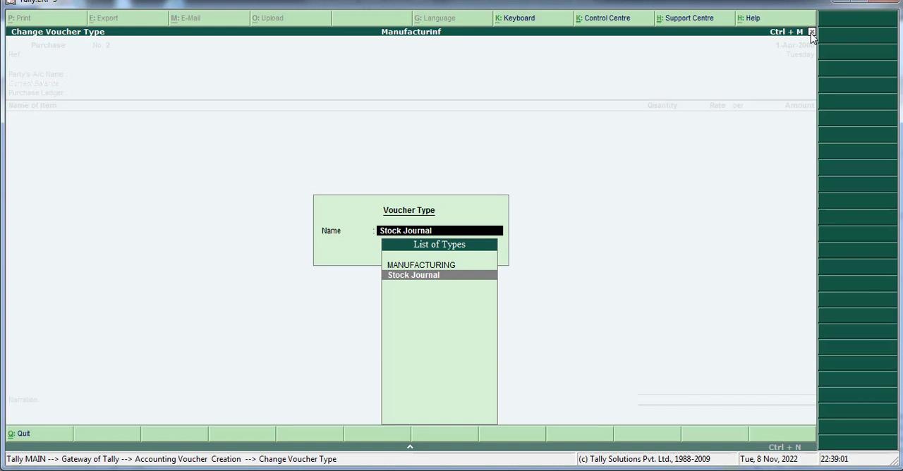
pyautogui.press('Up')
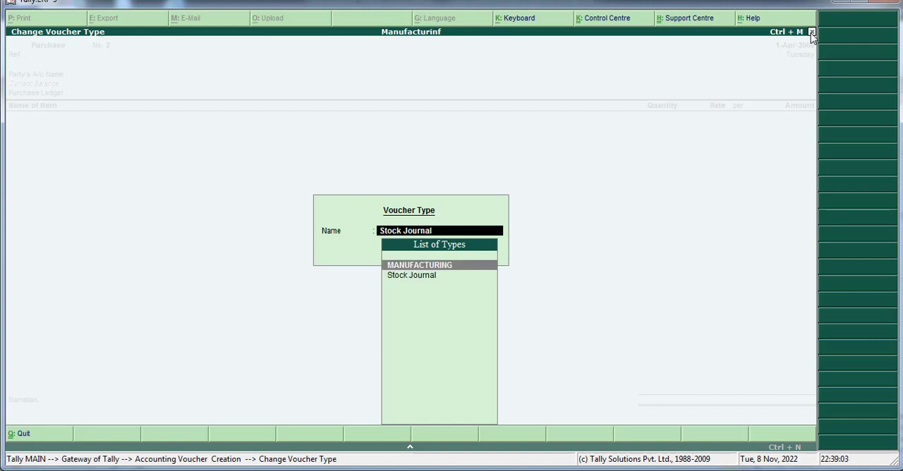
pyautogui.press('Return')
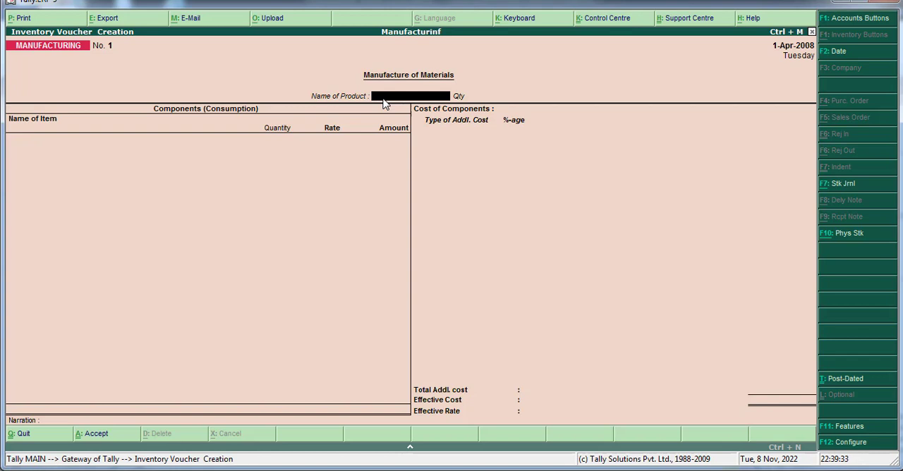
# Step: Start a new stock item named GENTS WATCH from the Name of Product field, without an alias
pyautogui.hotkey('alt', 'c')
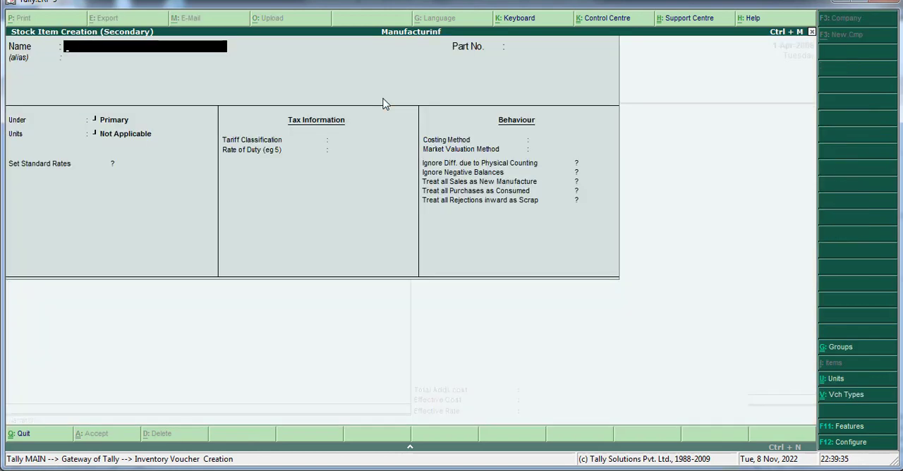
pyautogui.write('GEN')
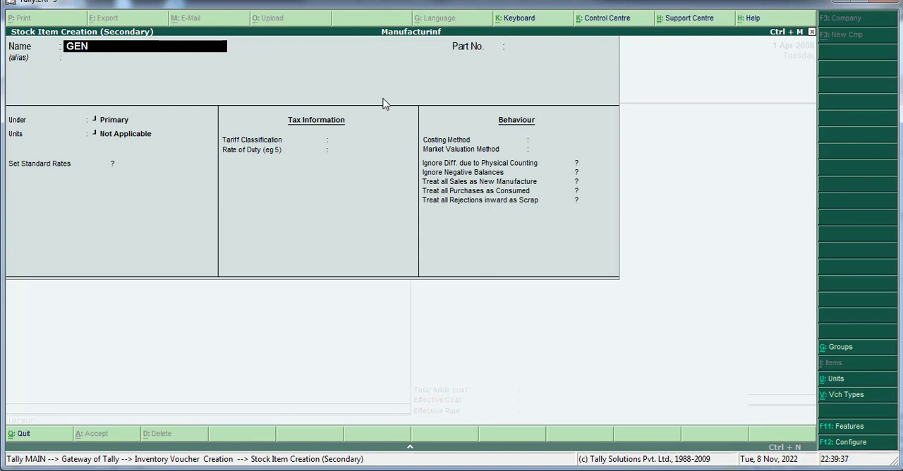
pyautogui.write('TS WATCH')
pyautogui.press('Return')
pyautogui.press('Return')
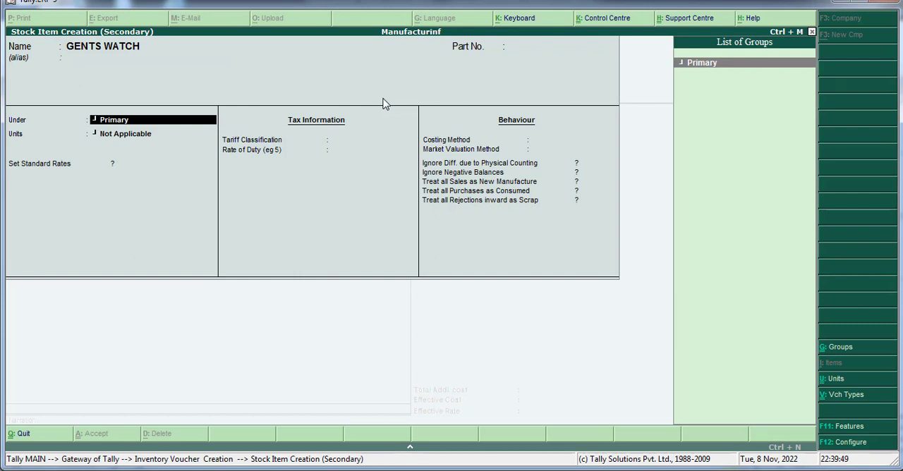
# Step: Create a stock group FINISHED GOODS under Primary with addable item quantities and assign the GENTS WATCH item to it
pyautogui.hotkey('alt', 'c')
pyautogui.write('F')
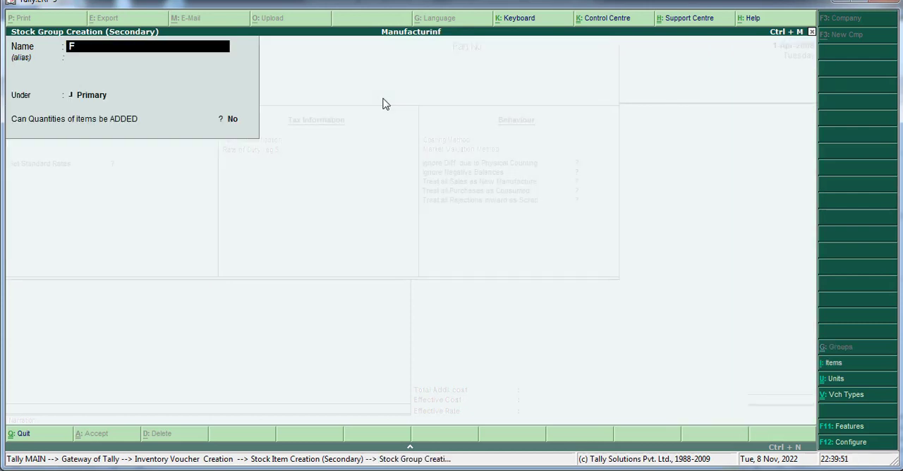
pyautogui.write('INISHED GOODS')
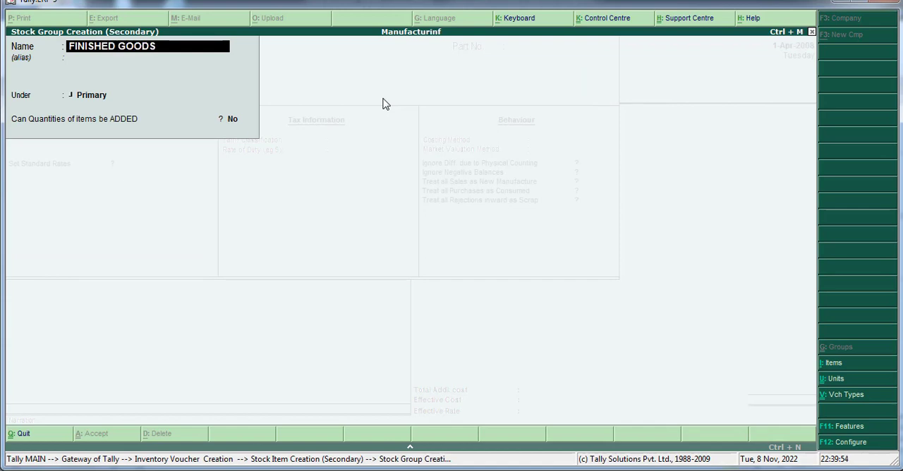
pyautogui.press('Return')
pyautogui.press('Return')
pyautogui.press('Return')
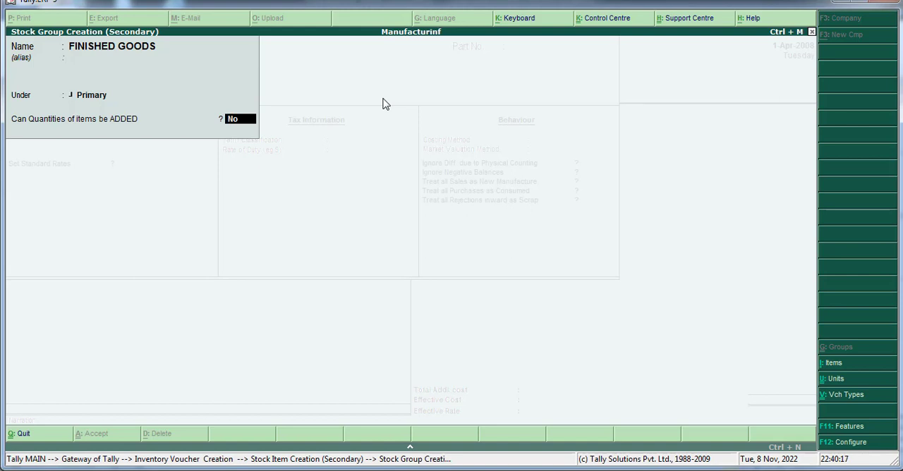
pyautogui.write('y')
pyautogui.press('Return')
pyautogui.press('Return')
pyautogui.press('Return')
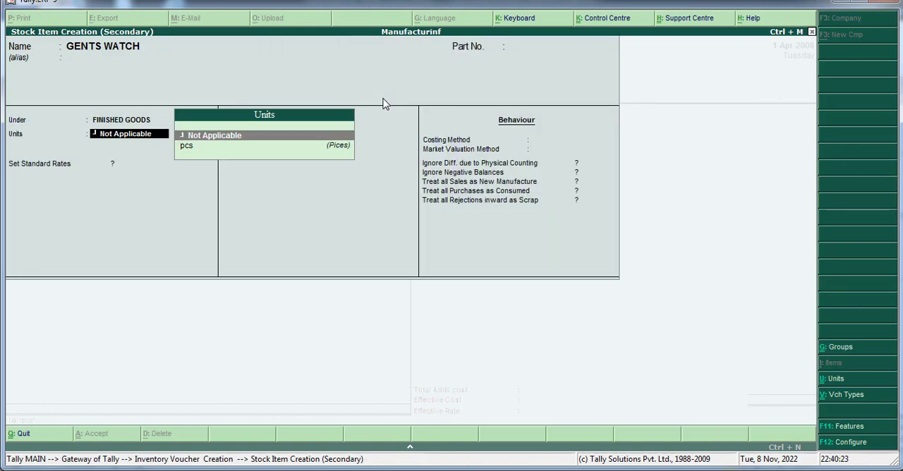
# Step: Set the GENTS WATCH item's units to pcs and leave alternate units as Not Applicable
pyautogui.press('Down')
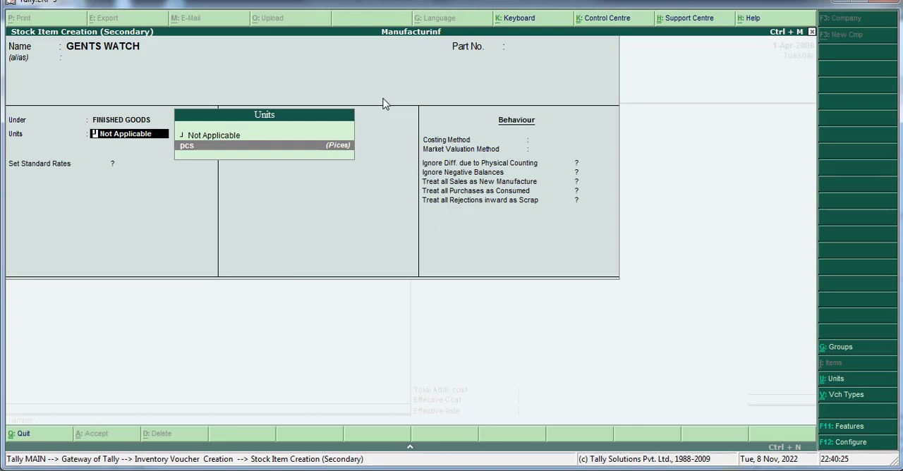
pyautogui.press('Return')
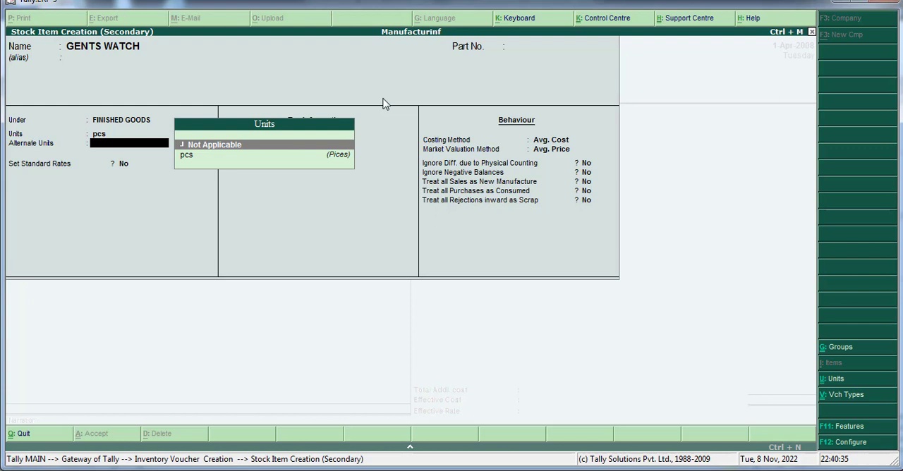
pyautogui.press('Return')
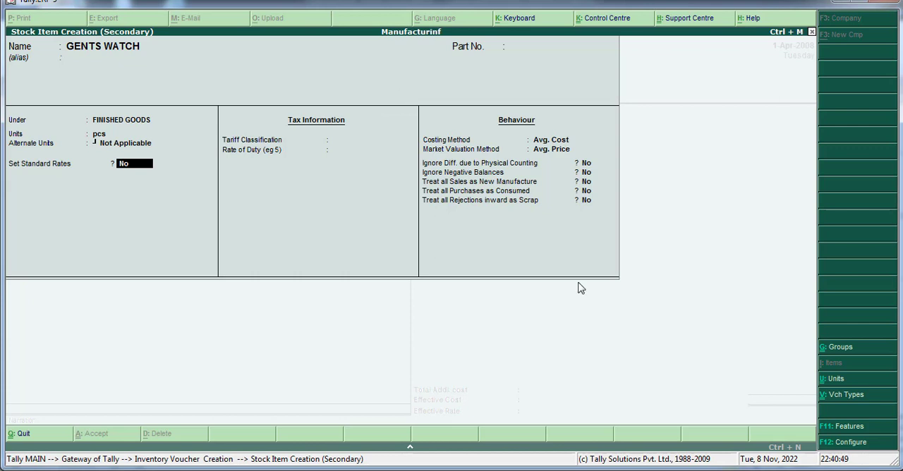
# Step: Set Allow Component list details (Bill of Materials) to Yes in the stock item configuration and save it
pyautogui.click(849, 445)
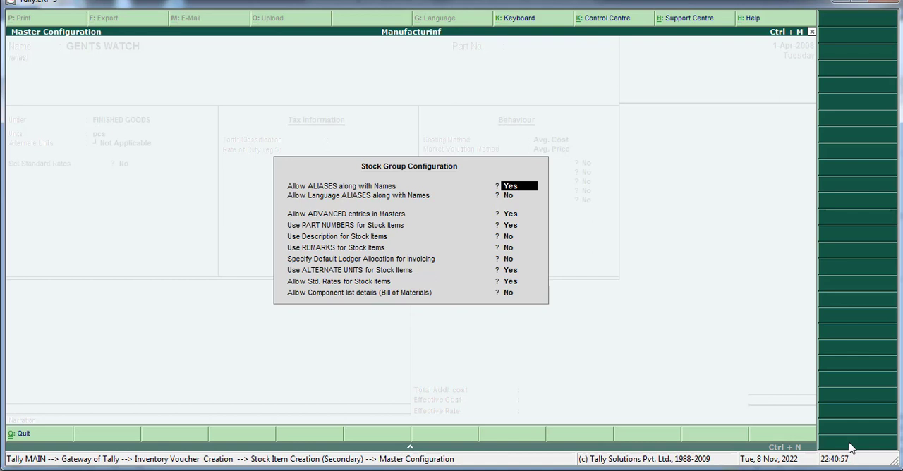
pyautogui.press('Return')
pyautogui.press('Return')
pyautogui.press('Return')
pyautogui.press('Return')
pyautogui.press('Return')
pyautogui.press('Return')
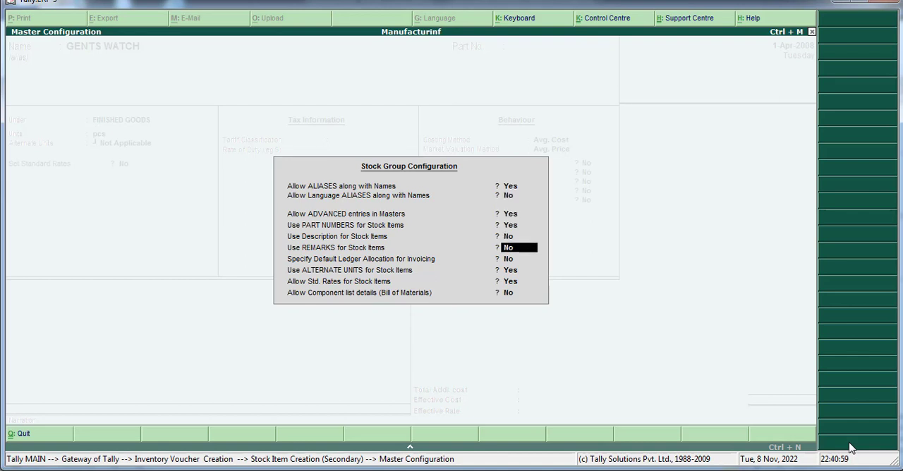
pyautogui.press('Return')
pyautogui.press('Return')
pyautogui.press('Return')
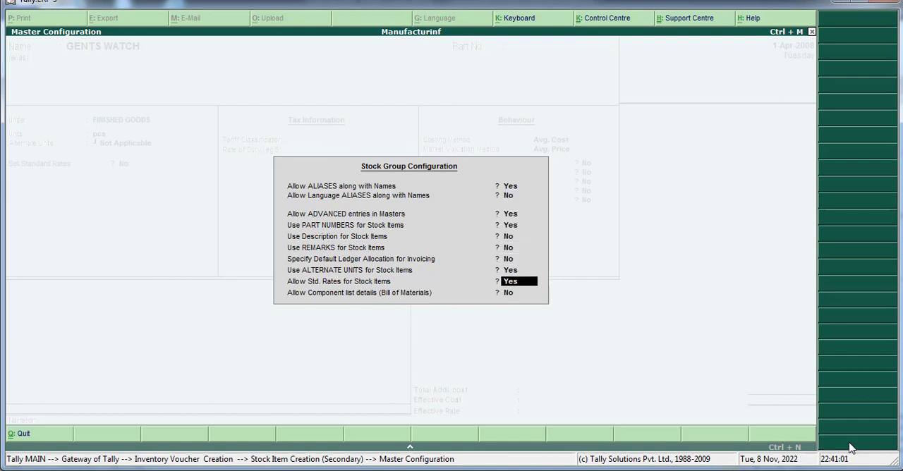
pyautogui.write('Y')
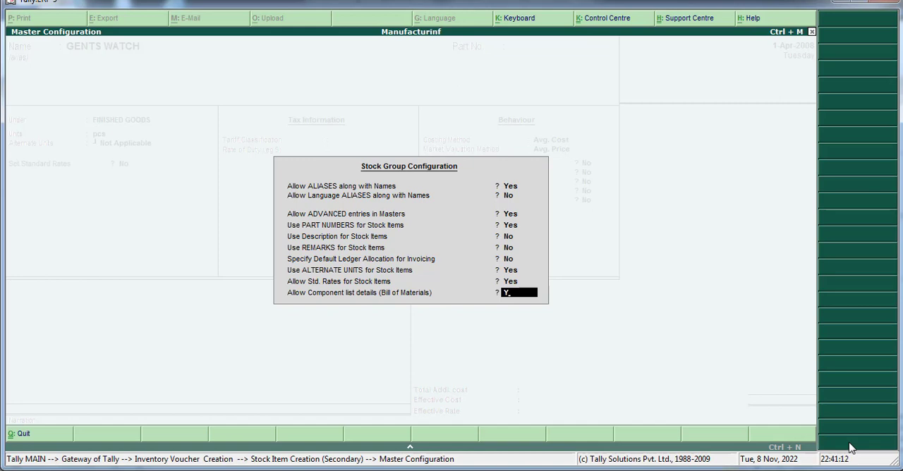
pyautogui.press('Return')
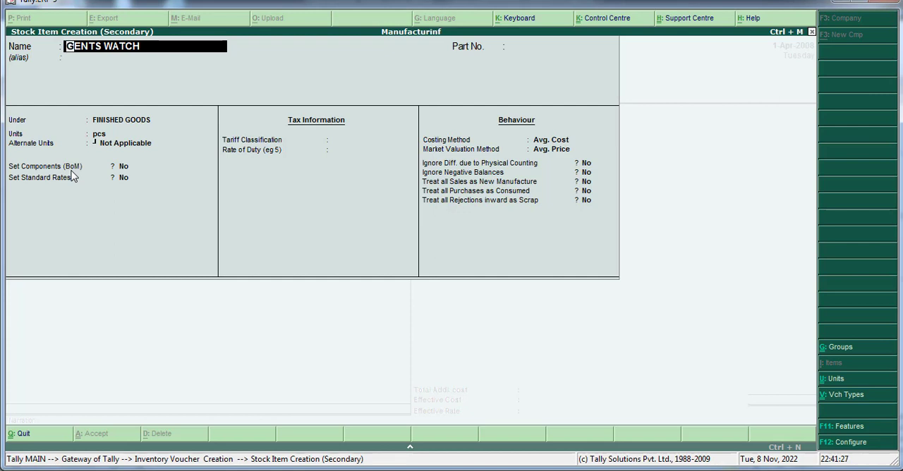
# Step: Enable Set Components (BoM) for the GENTS WATCH item and set its unit of manufacture to 1 pcs
pyautogui.press('Return')
pyautogui.press('Return')
pyautogui.press('Return')
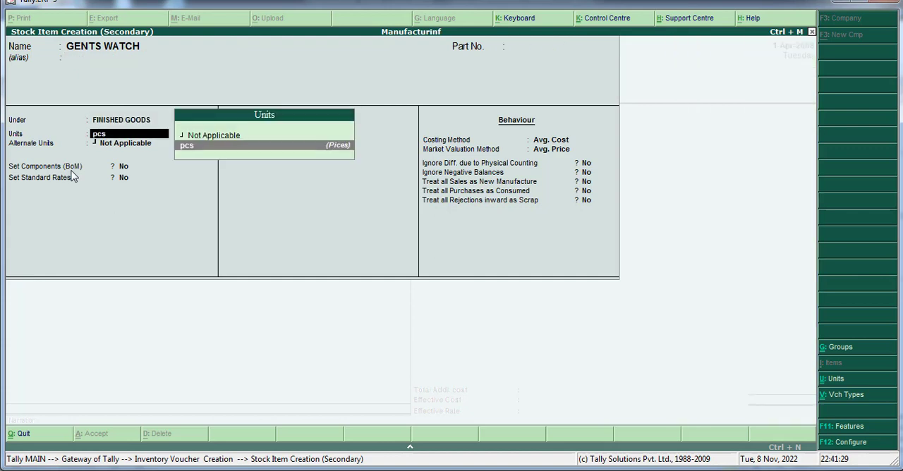
pyautogui.press('Return')
pyautogui.press('Return')
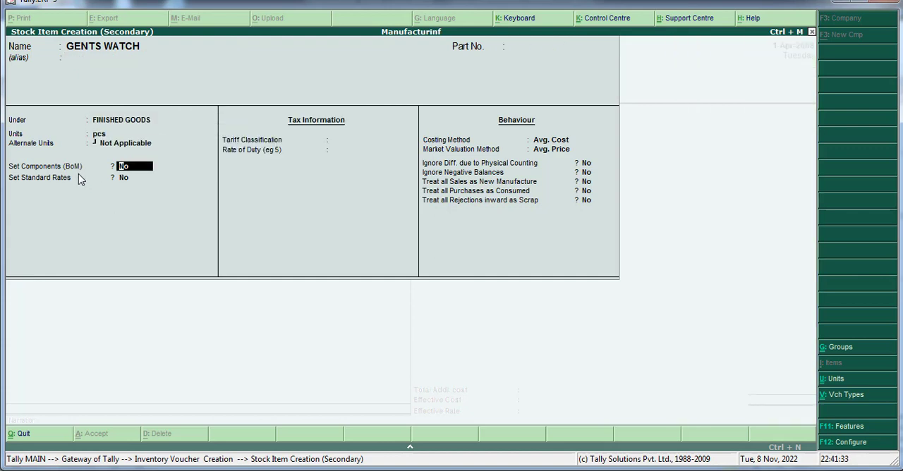
pyautogui.write('y')
pyautogui.press('Return')
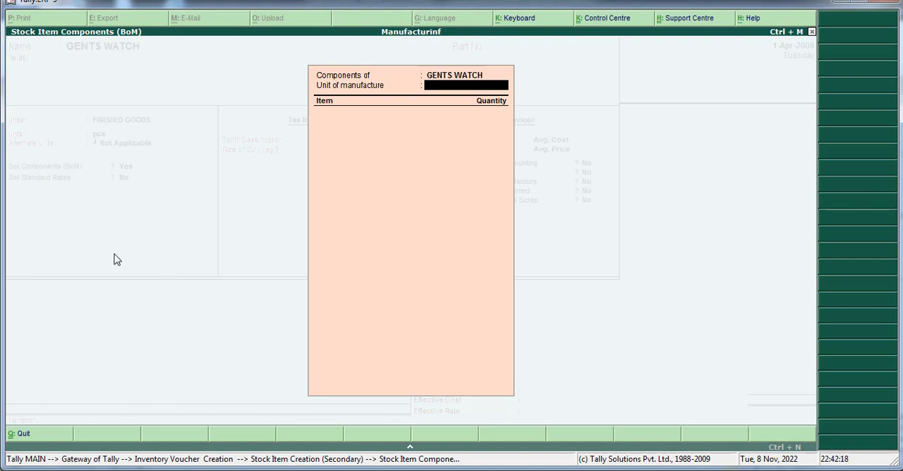
pyautogui.write('1')
pyautogui.press('Return')
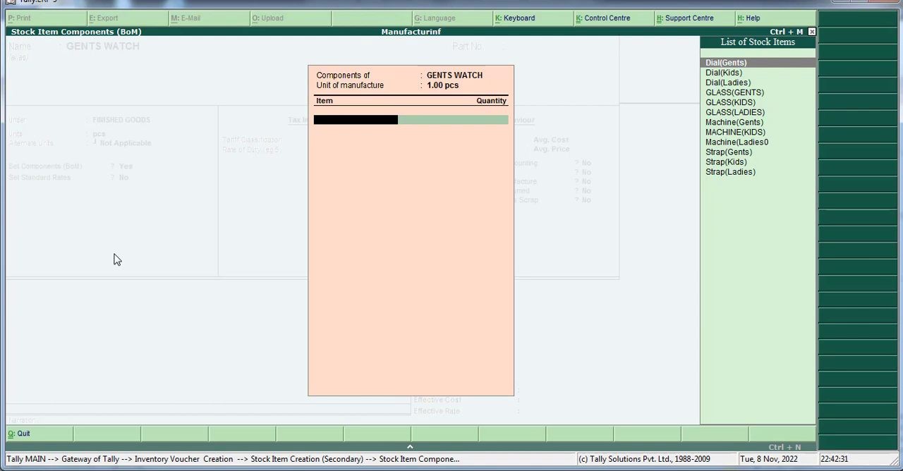
# Step: Add Dial(Gents) and GLASS(GENTS) to the GENTS WATCH components list with a quantity of 1 pcs each
pyautogui.press('Return')
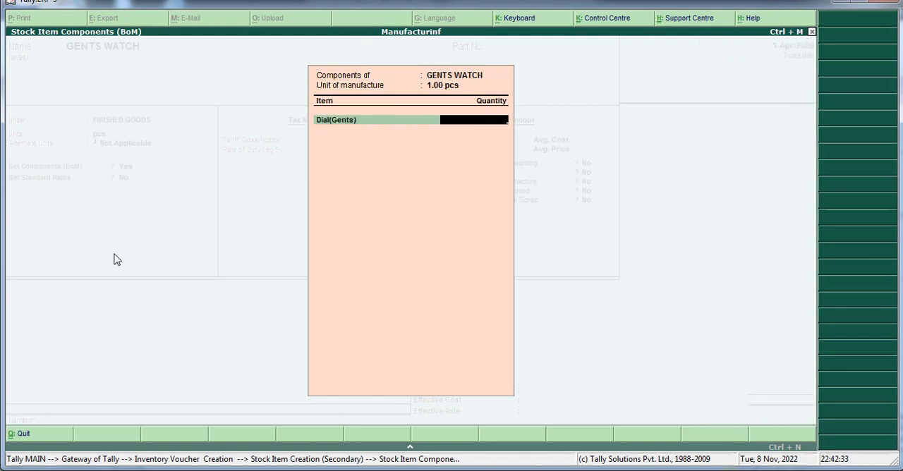
pyautogui.write('1')
pyautogui.press('Return')
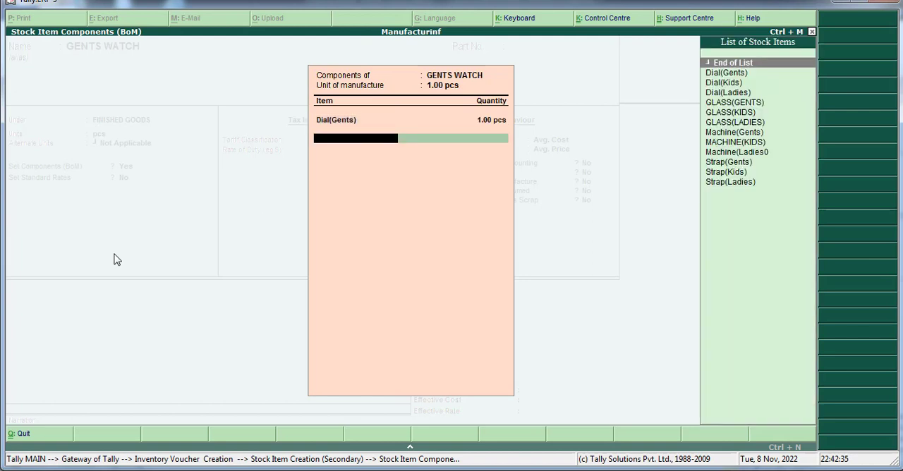
pyautogui.press('Down')
pyautogui.press('Down')
pyautogui.press('Down')
pyautogui.press('Down')
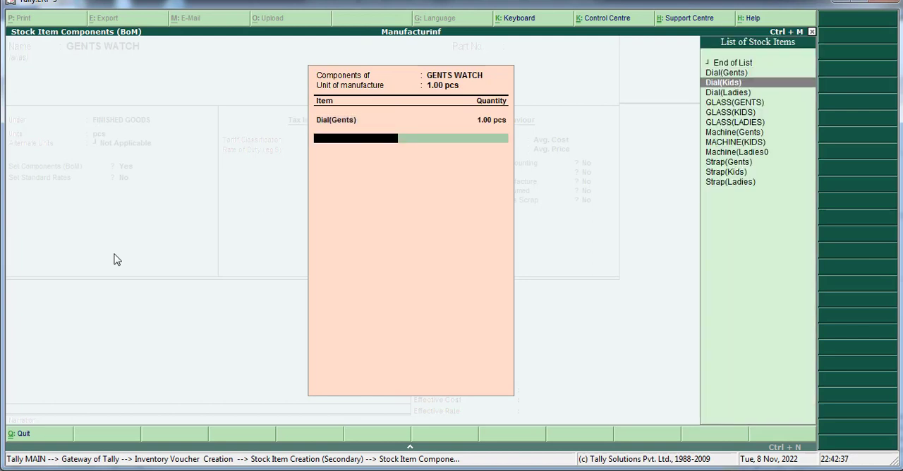
pyautogui.press('Return')
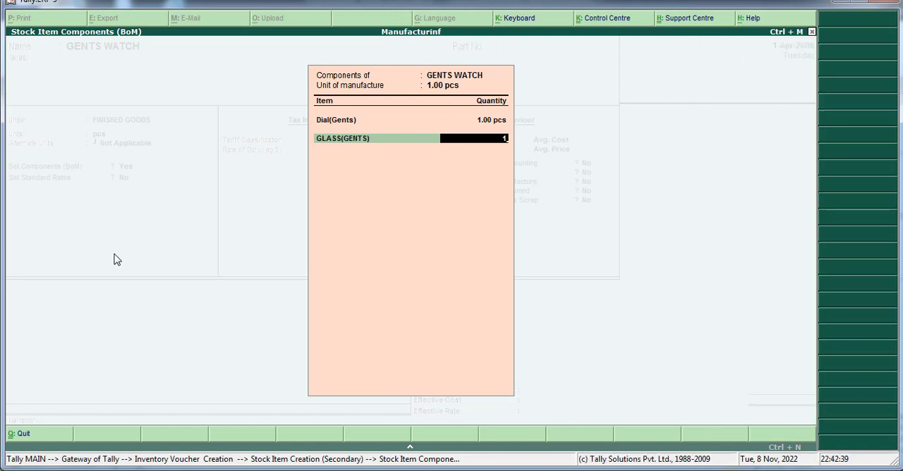
pyautogui.press('Return')
# Step: Add Machine(Gents) to the GENTS WATCH components list with a quantity of 1 pcs
pyautogui.press('Down')
pyautogui.press('Down')
pyautogui.press('Down')
pyautogui.press('Down')
pyautogui.press('Down')
pyautogui.press('Down')
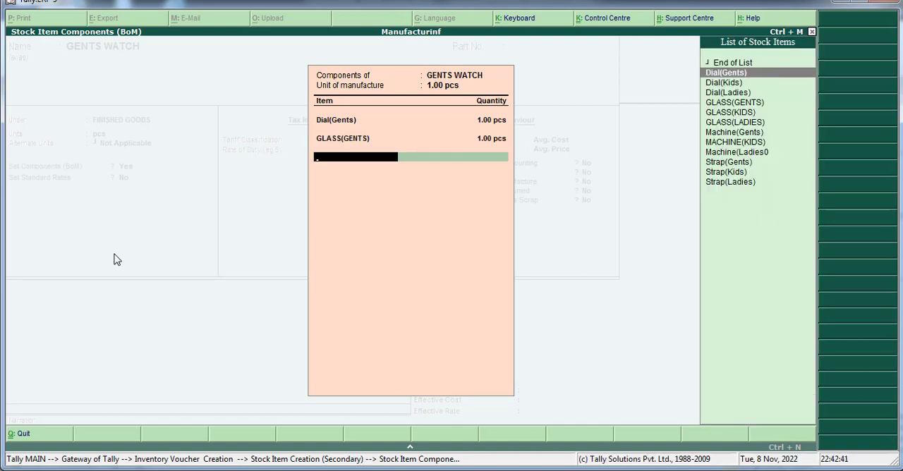
pyautogui.press('Down')
pyautogui.press('Return')
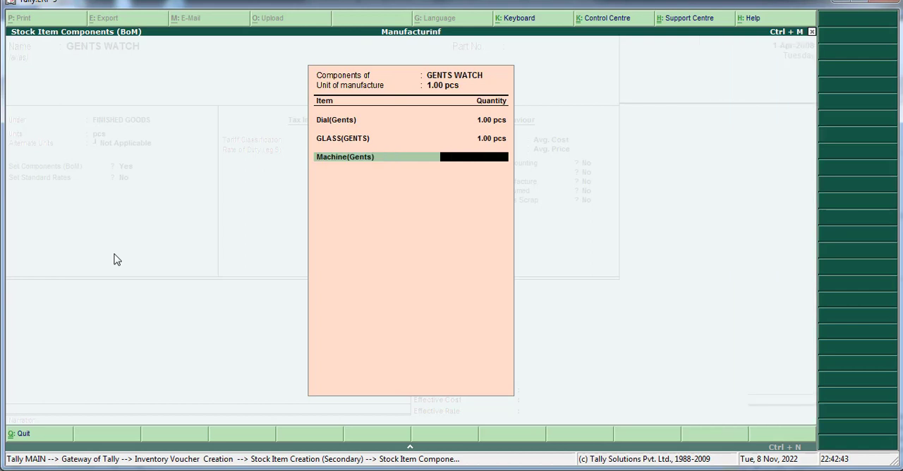
pyautogui.write('1')
pyautogui.press('Return')
# Step: Add Strap(Gents) to the components list with a quantity of 1 pcs and finish the GENTS WATCH bill of materials
pyautogui.press('Down')
pyautogui.press('Down')
pyautogui.press('Down')
pyautogui.press('Down')
pyautogui.press('Down')
pyautogui.press('Down')
pyautogui.press('Down')
pyautogui.press('Down')
pyautogui.press('Down')
pyautogui.press('Down')
pyautogui.press('Down')
pyautogui.press('Down')
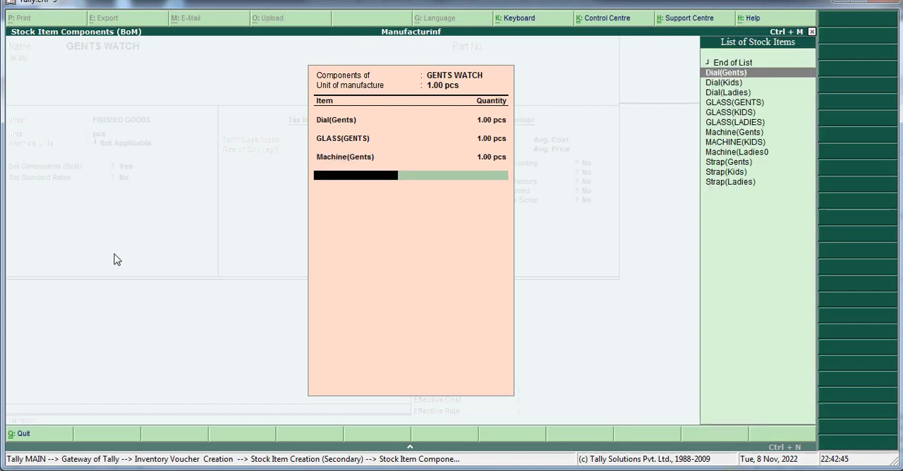
pyautogui.press('Up')
pyautogui.press('Up')
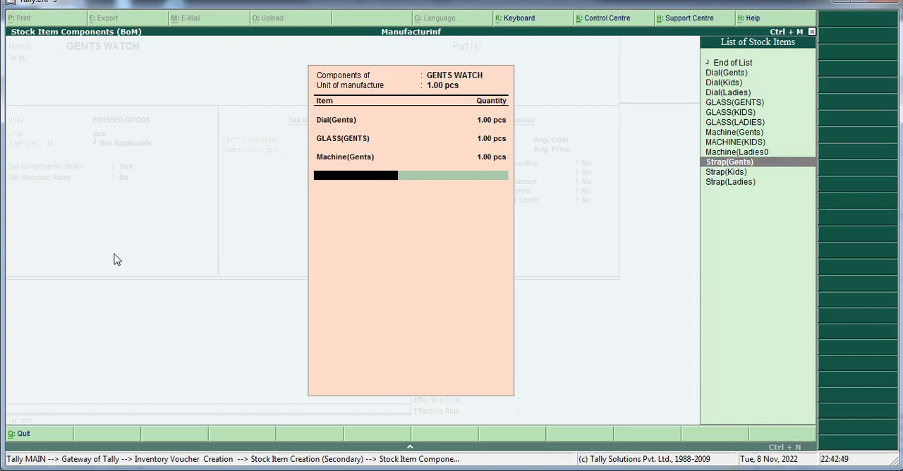
pyautogui.press('Return')
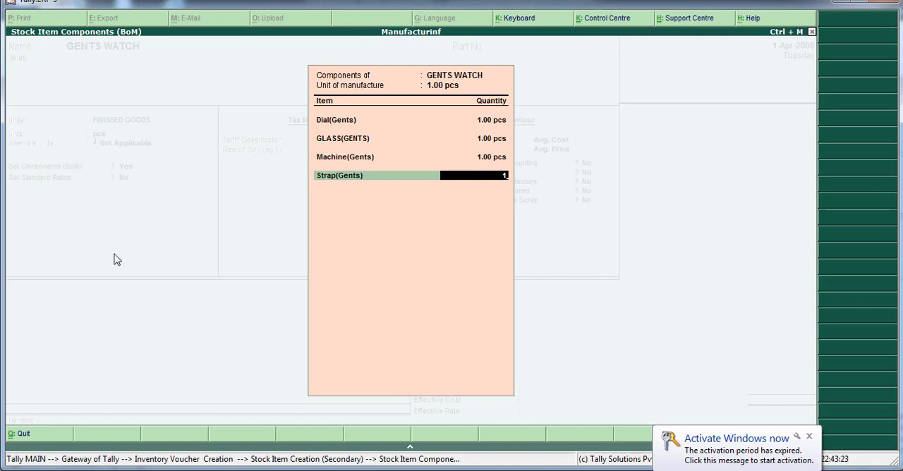
pyautogui.press('Return')
# Step: Keep the default standard rate, tax and behaviour settings for GENTS WATCH and save the stock item
pyautogui.press('Return')
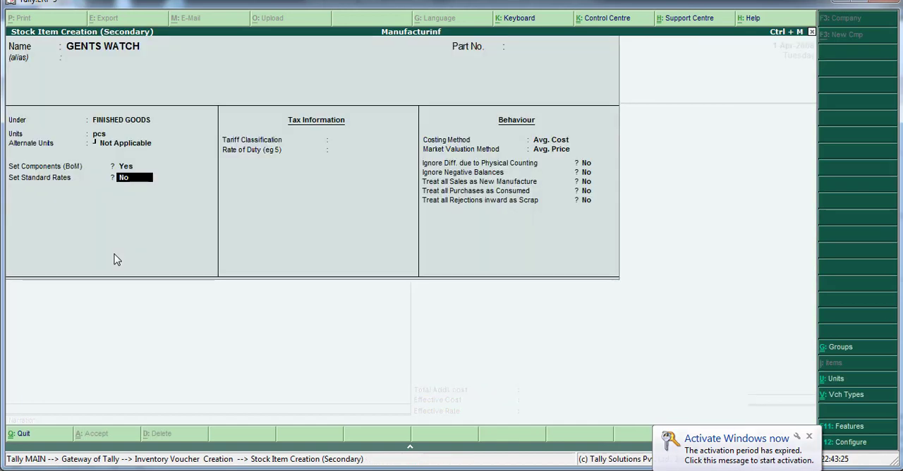
pyautogui.press('Return')
pyautogui.press('Return')
pyautogui.press('Return')
pyautogui.press('Return')
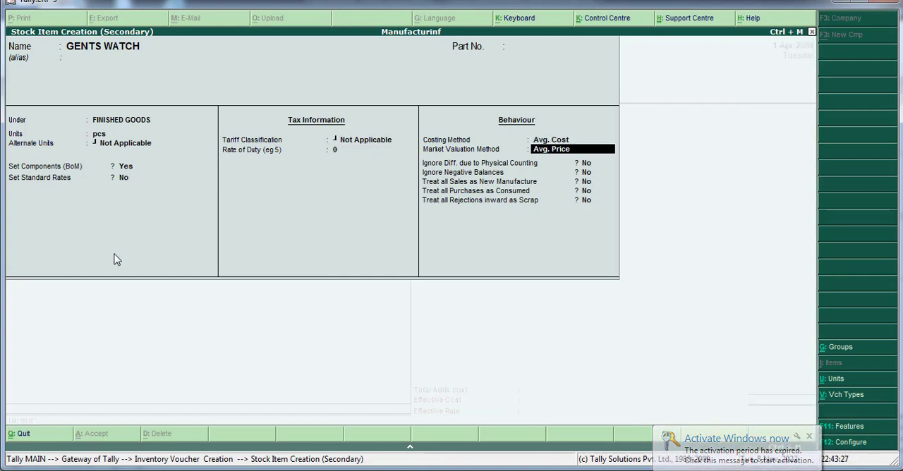
pyautogui.press('Return')
pyautogui.press('Return')
pyautogui.press('Return')
pyautogui.press('Return')
pyautogui.press('Return')
pyautogui.press('Return')
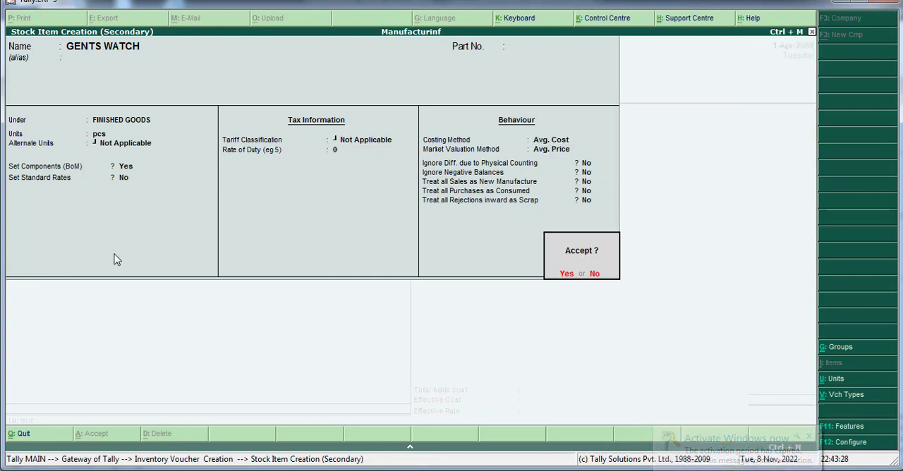
pyautogui.press('Return')
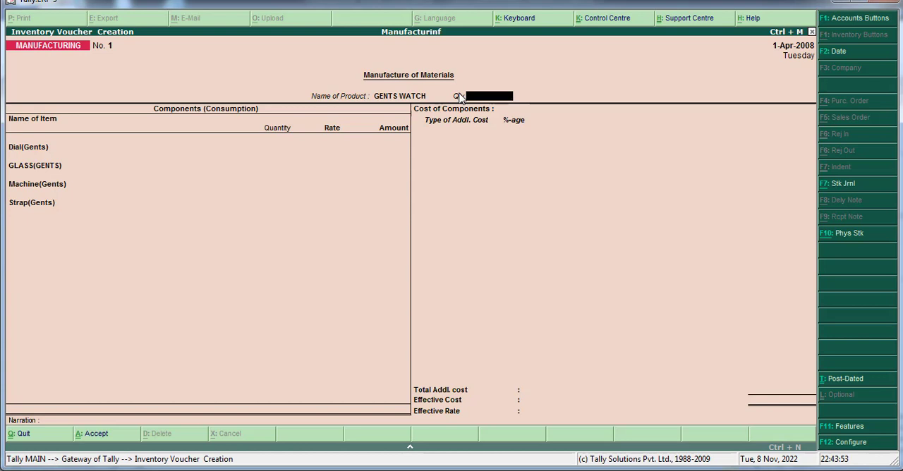
# Step: Set the quantity of GENTS WATCH to manufacture to 50 pcs in the MANUFACTURING voucher
pyautogui.write('50')
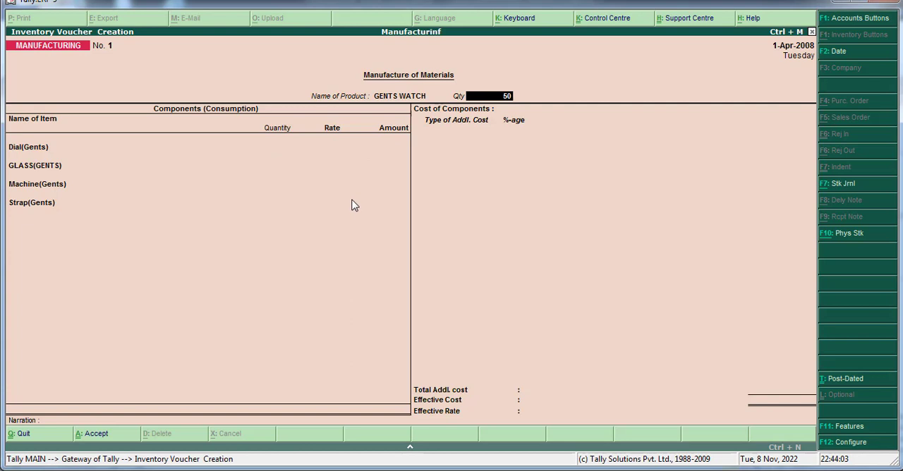
pyautogui.press('Return')
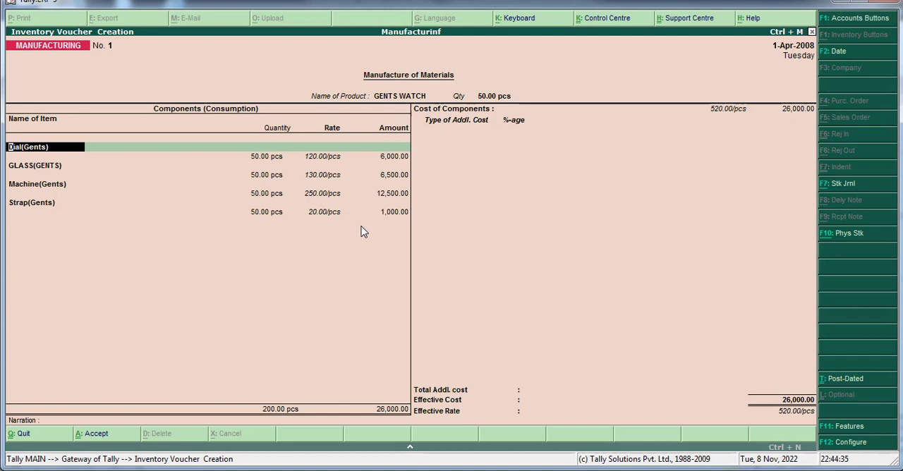
# Step: Accept the dial, glass, machine and strap consumption lines as filled in and proceed to the additional cost entry
pyautogui.press('Return')
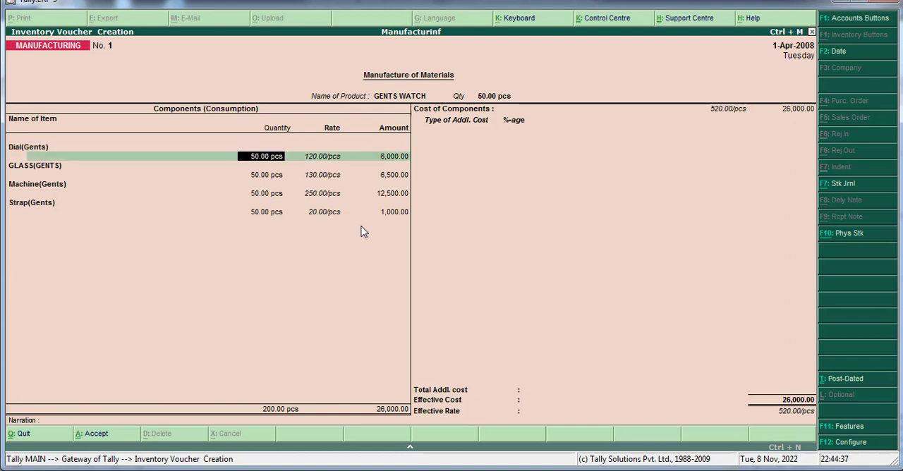
pyautogui.press('Return')
pyautogui.press('Return')
pyautogui.press('Return')
pyautogui.press('Return')
pyautogui.press('Return')
pyautogui.press('Return')
pyautogui.press('Return')
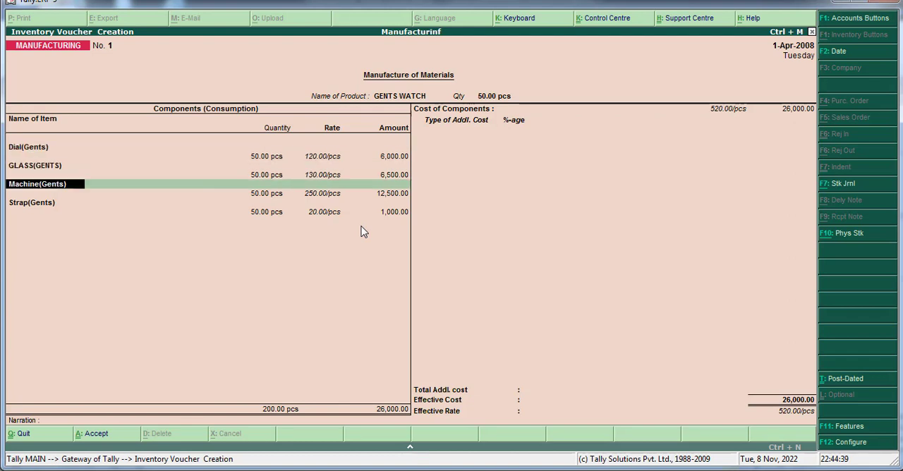
pyautogui.press('Return')
pyautogui.press('Return')
pyautogui.press('Return')
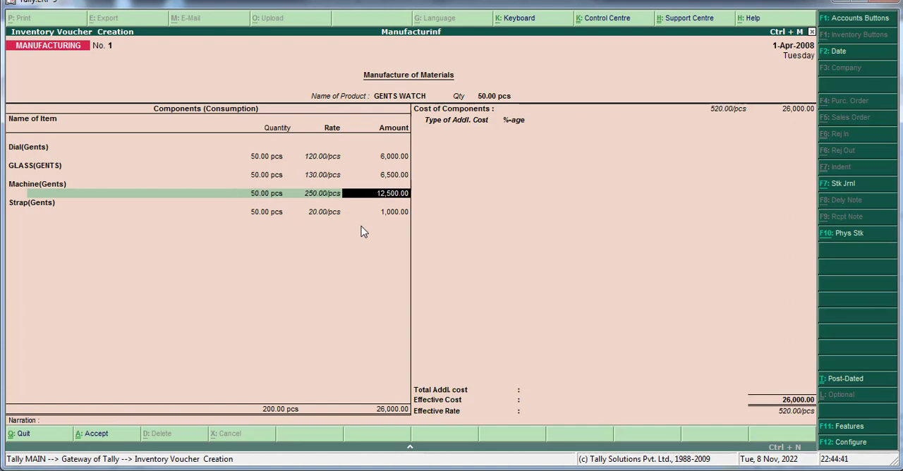
pyautogui.press('Return')
pyautogui.press('Return')
pyautogui.press('Return')
pyautogui.press('Return')
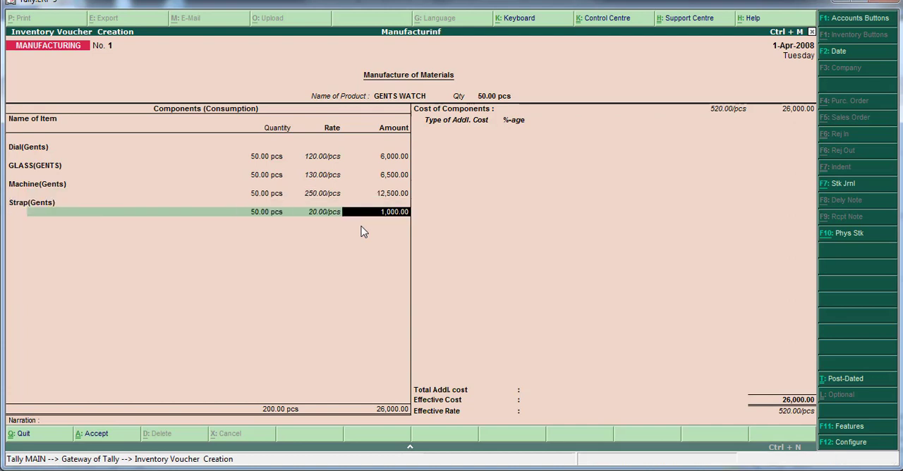
pyautogui.press('Return')
pyautogui.press('Return')
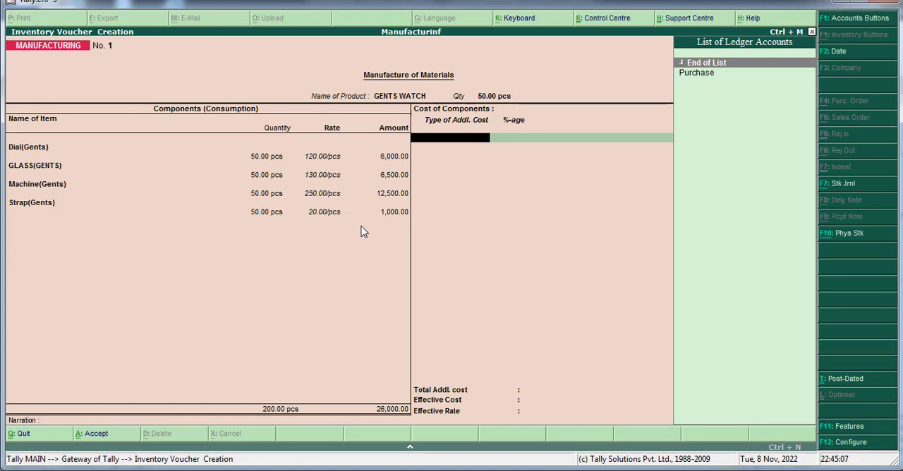
# Step: Create a ledger named WAGE under Direct Expenses as the type of additional cost and save it
pyautogui.hotkey('alt', 'c')
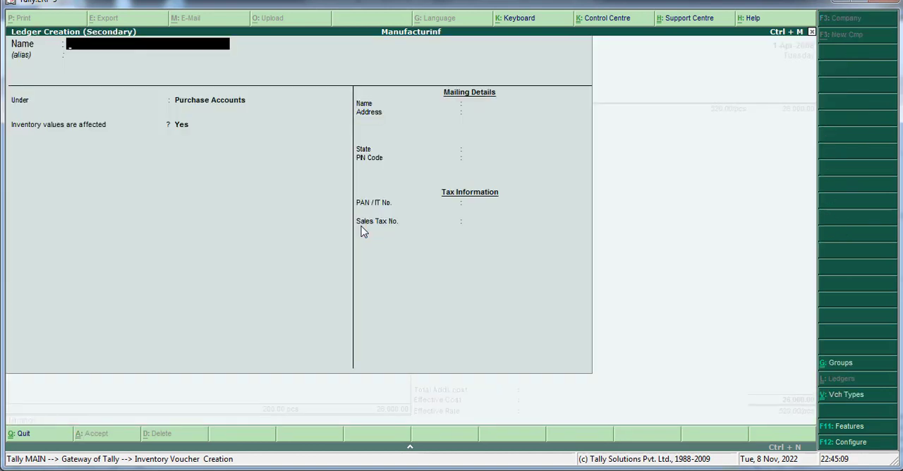
pyautogui.write('WAGE')
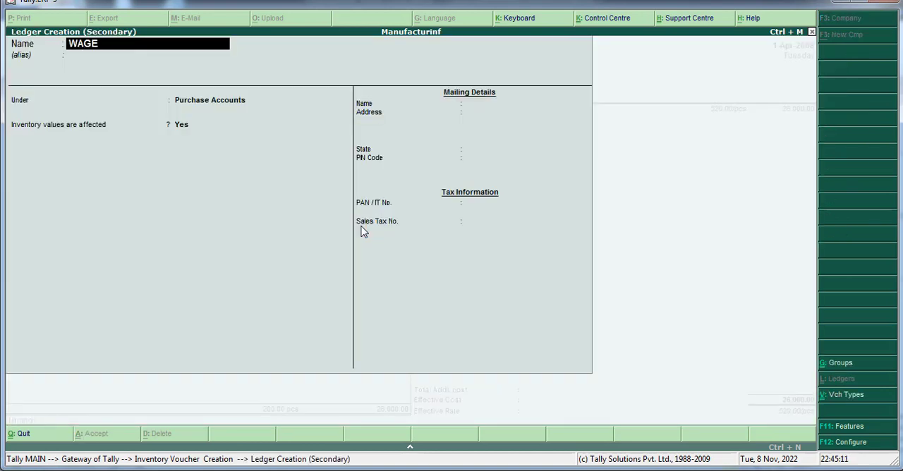
pyautogui.press('Return')
pyautogui.write('DIREC')
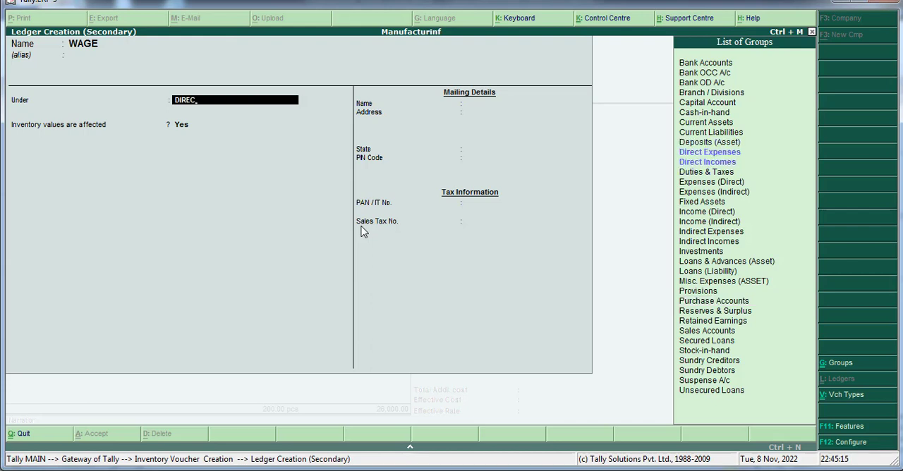
pyautogui.press('Return')
pyautogui.press('Return')
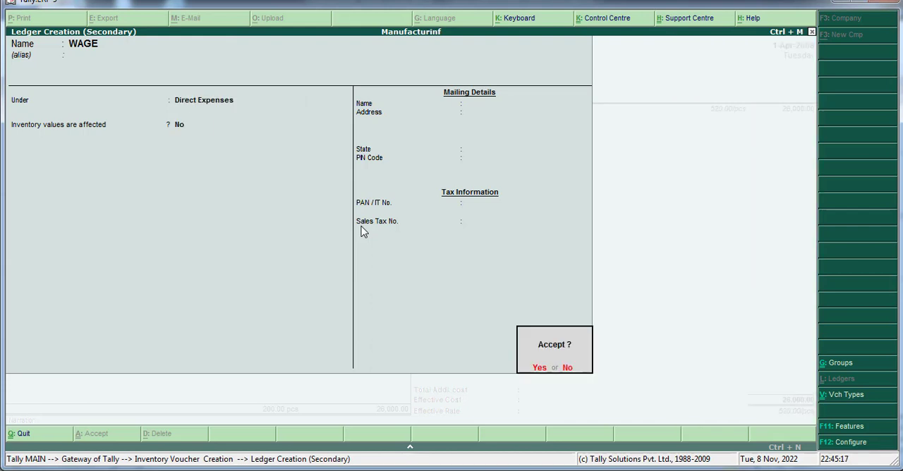
pyautogui.press('Return')
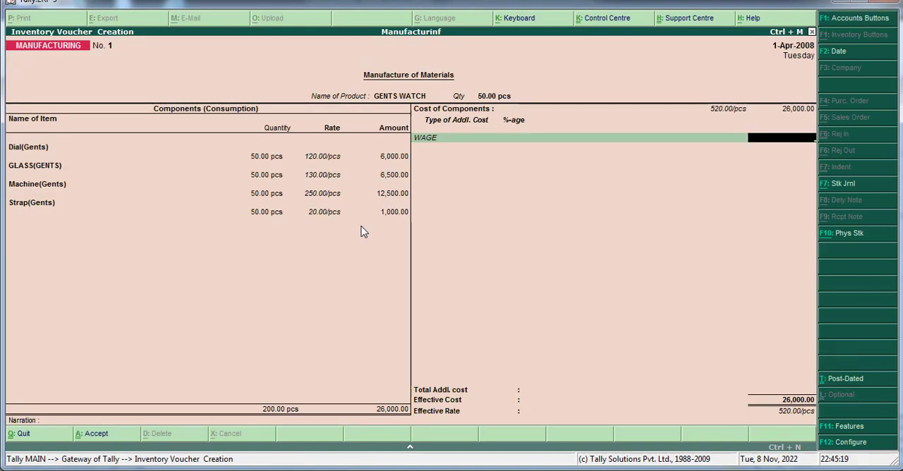
# Step: Enter 2000 as the WAGE additional cost, leave the narration blank and save the GENTS WATCH manufacturing voucher
pyautogui.write('2000')
pyautogui.press('Return')
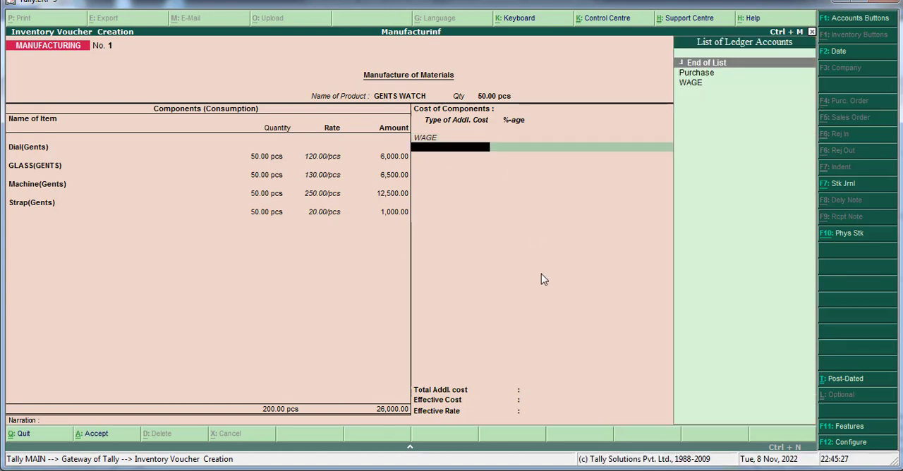
pyautogui.press('Return')
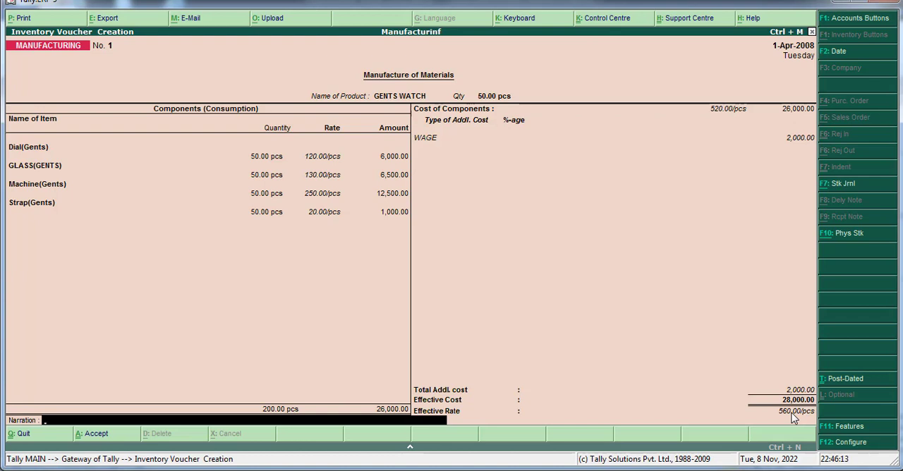
pyautogui.press('Return')
pyautogui.press('Return')
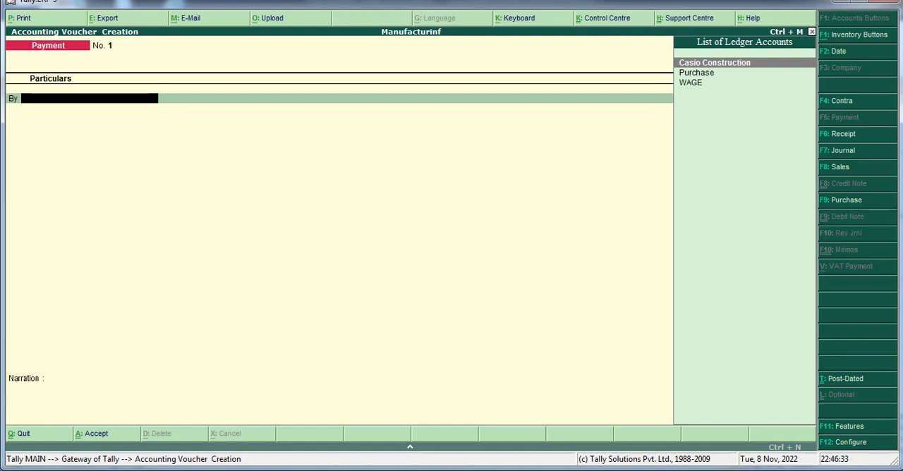
# Step: Switch from the Payment voucher to a new inventory voucher of type MANUFACTURING
pyautogui.hotkey('ctrl', 'F7')
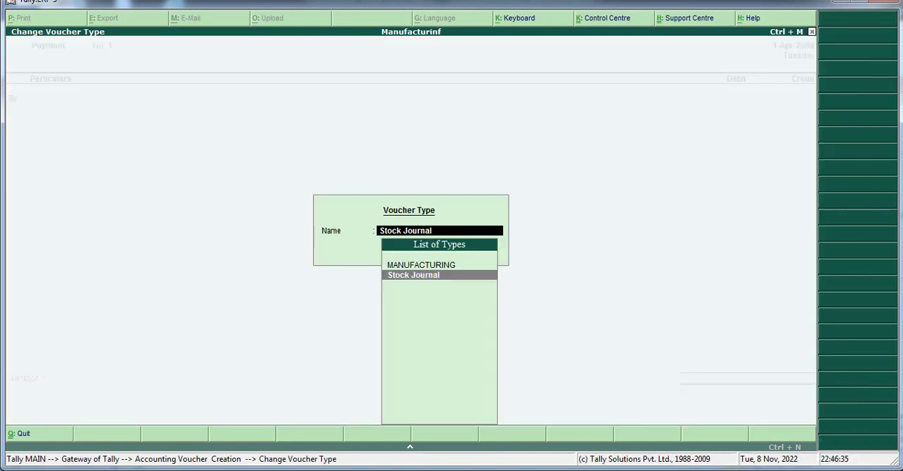
pyautogui.press('Up')
pyautogui.press('Return')
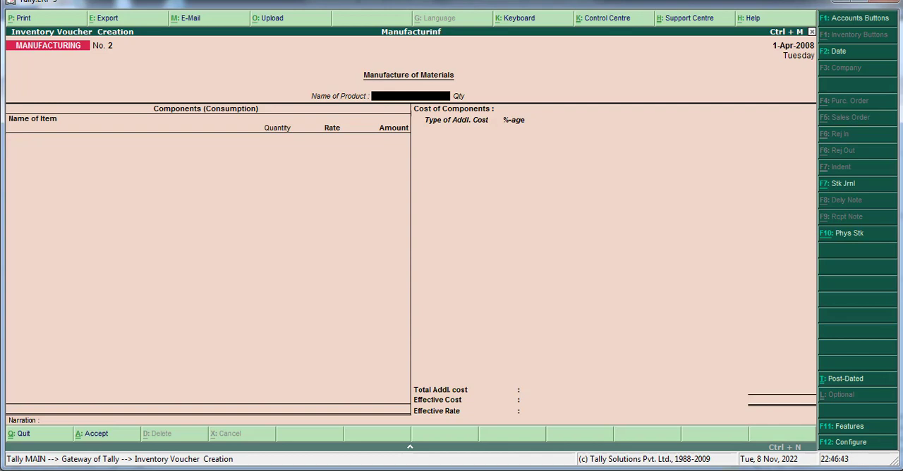
# Step: Start a new stock item named LADIES WATCH from the voucher's product field, with pcs as its unit
pyautogui.hotkey('alt', 'c')
pyautogui.write('LA')
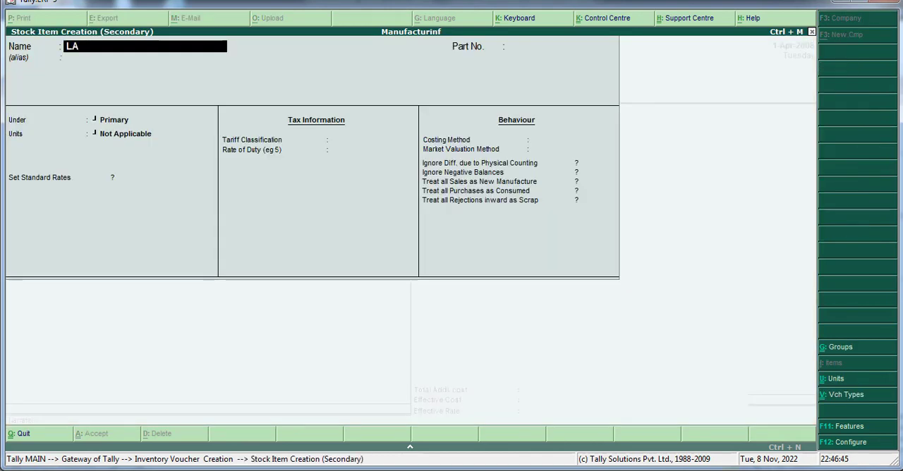
pyautogui.write('DIES WATCH')
pyautogui.press('Return')
pyautogui.press('Return')
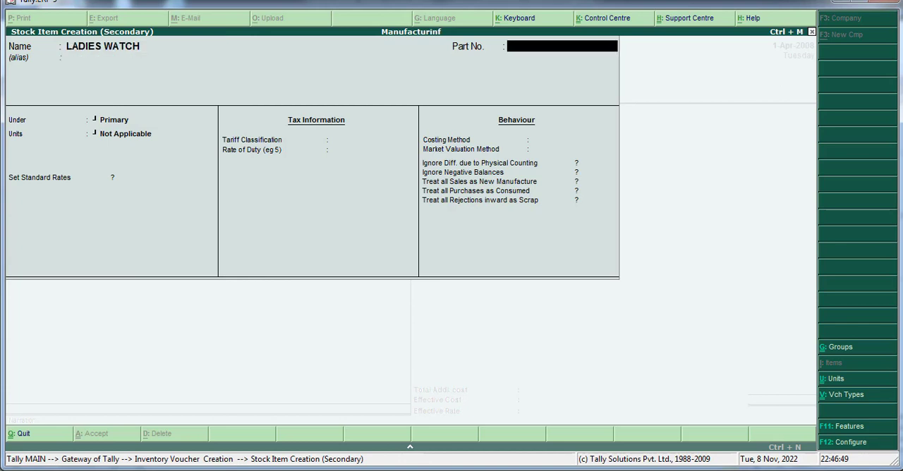
pyautogui.press('Return')
pyautogui.press('Return')
pyautogui.press('Down')
pyautogui.press('Return')
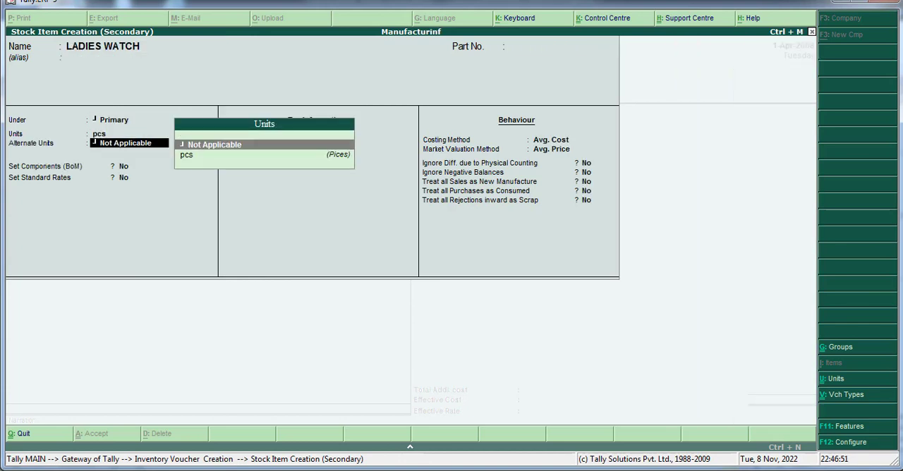
# Step: Go back and place the LADIES WATCH item under FINISHED GOODS, keeping pcs as the unit and no alternate unit
pyautogui.press('BackSpace')
pyautogui.press('BackSpace')
pyautogui.press('BackSpace')
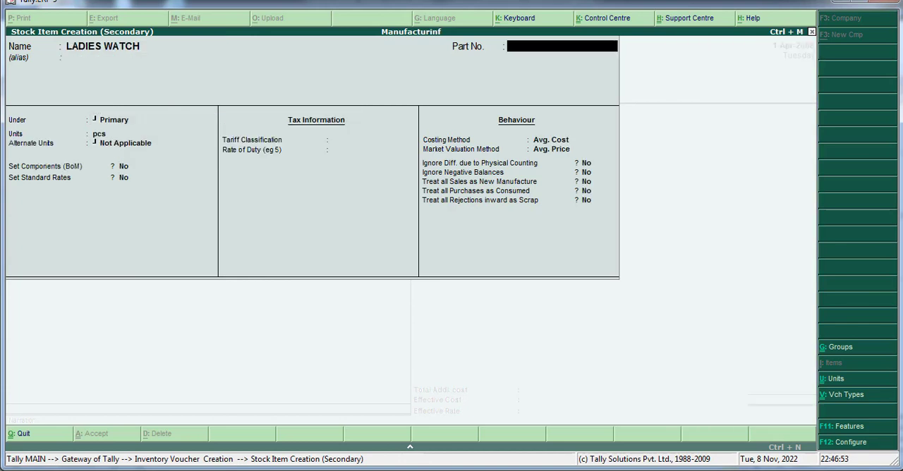
pyautogui.press('Return')
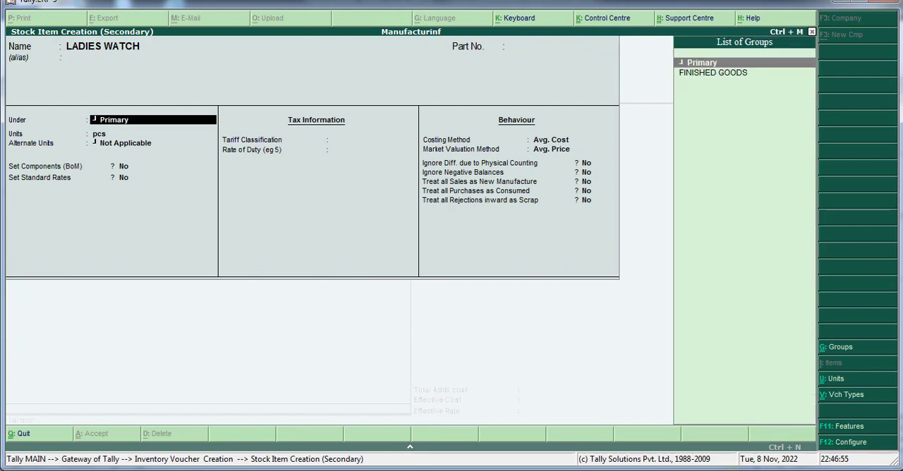
pyautogui.press('Down')
pyautogui.press('Return')
pyautogui.press('Return')
pyautogui.press('Return')
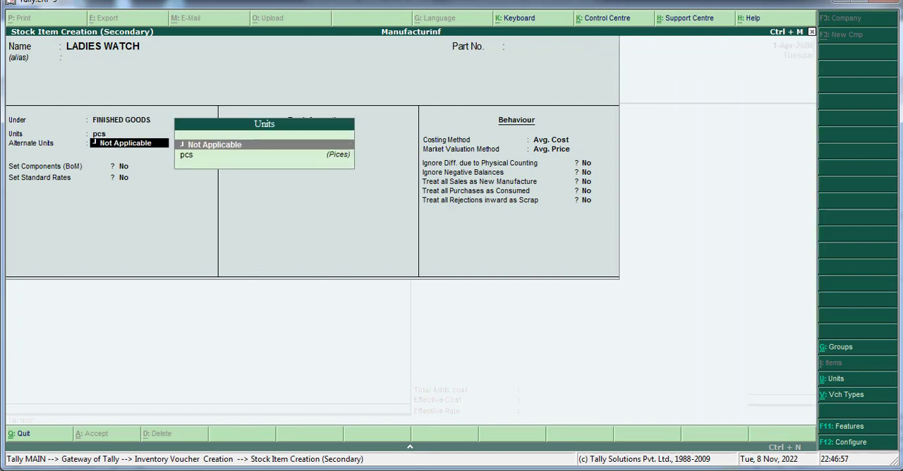
# Step: Enable components (BoM) for LADIES WATCH with a unit of manufacture of 1 pcs and add Dial(Ladies), quantity 1
pyautogui.write('y')
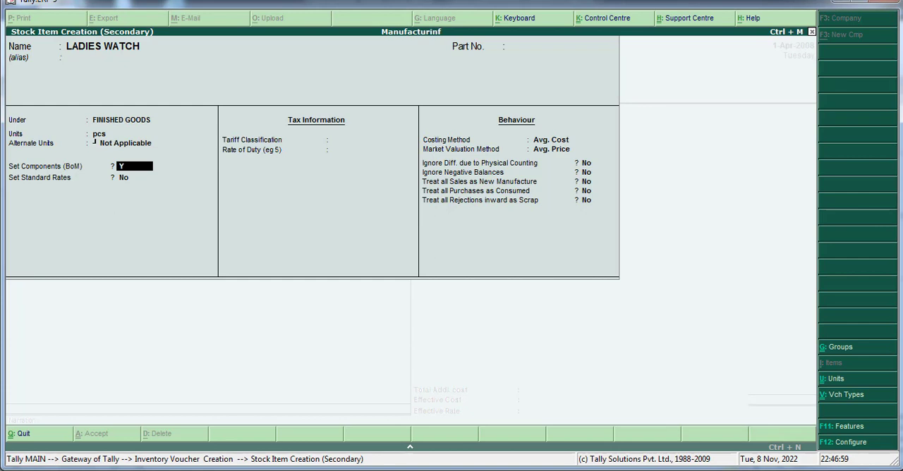
pyautogui.press('Return')
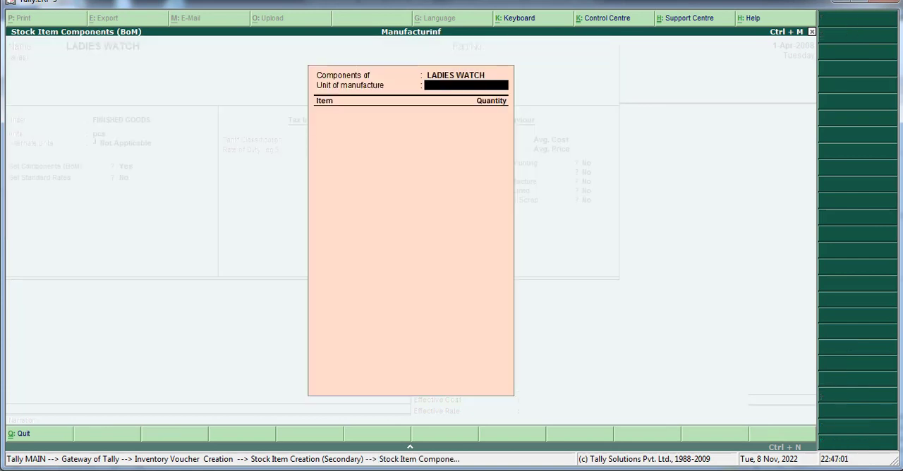
pyautogui.press('Return')
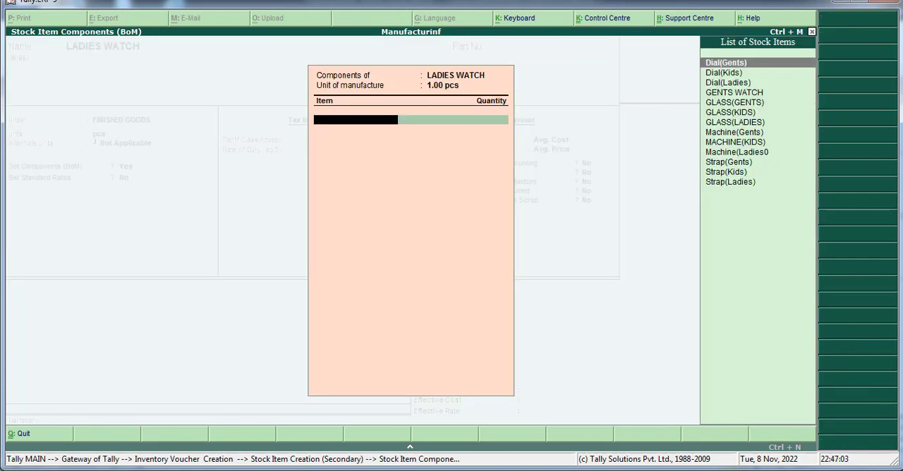
pyautogui.press('Down')
pyautogui.press('Down')
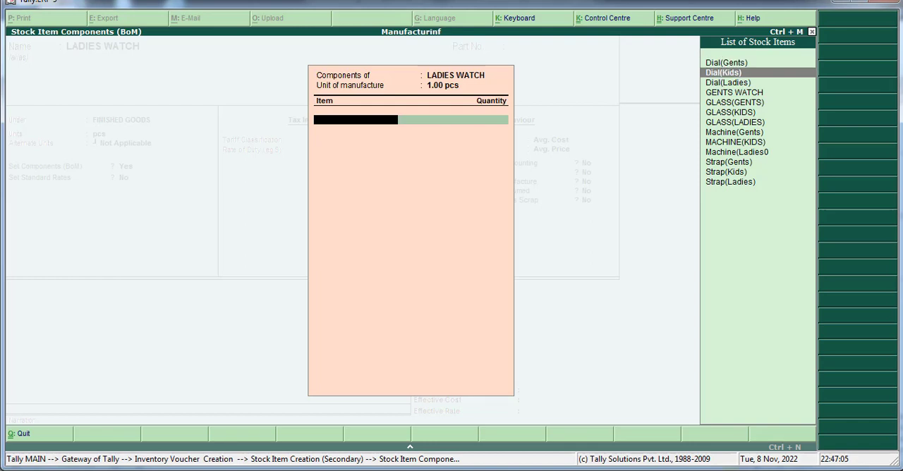
pyautogui.press('Return')
pyautogui.write('1')
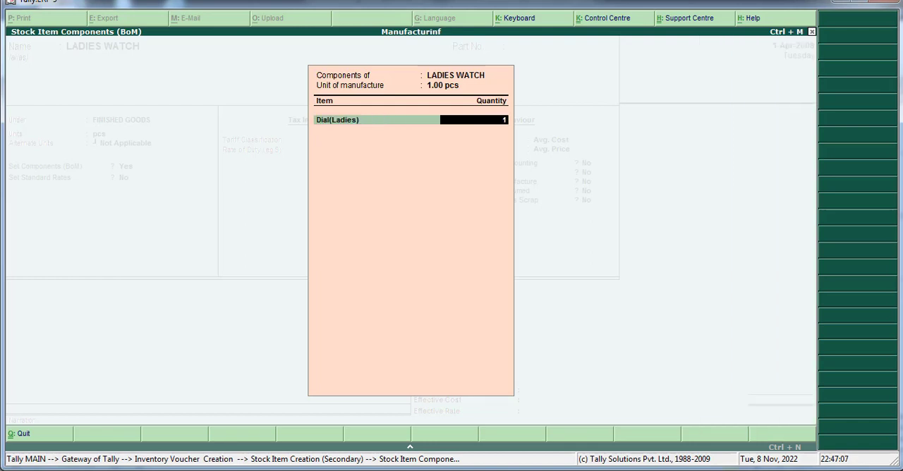
pyautogui.press('Return')
# Step: Add GLASS(LADIES) with quantity 1 to the LADIES WATCH component list
pyautogui.press('Down')
pyautogui.press('Down')
pyautogui.press('Down')
pyautogui.press('Down')
pyautogui.press('Down')
pyautogui.press('Down')
pyautogui.press('Down')
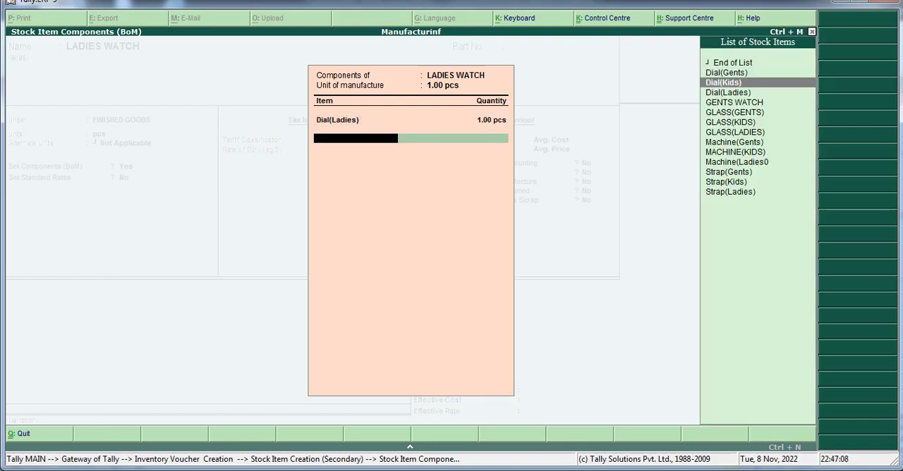
pyautogui.press('Return')
pyautogui.write('1')
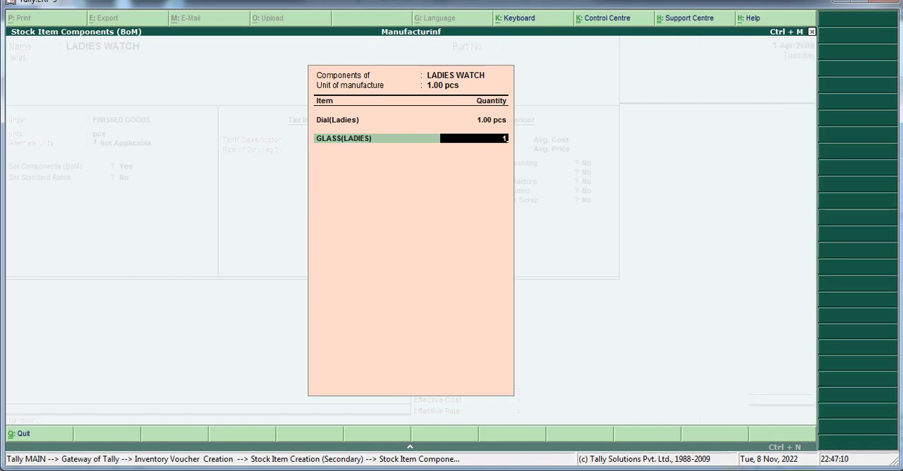
pyautogui.press('Return')
# Step: Add the ladies' machine item with quantity 1 to the LADIES WATCH component list
pyautogui.press('Down')
pyautogui.press('Down')
pyautogui.press('Down')
pyautogui.press('Down')
pyautogui.press('Down')
pyautogui.press('Down')
pyautogui.press('Down')
pyautogui.press('Down')
pyautogui.press('Down')
pyautogui.press('Down')
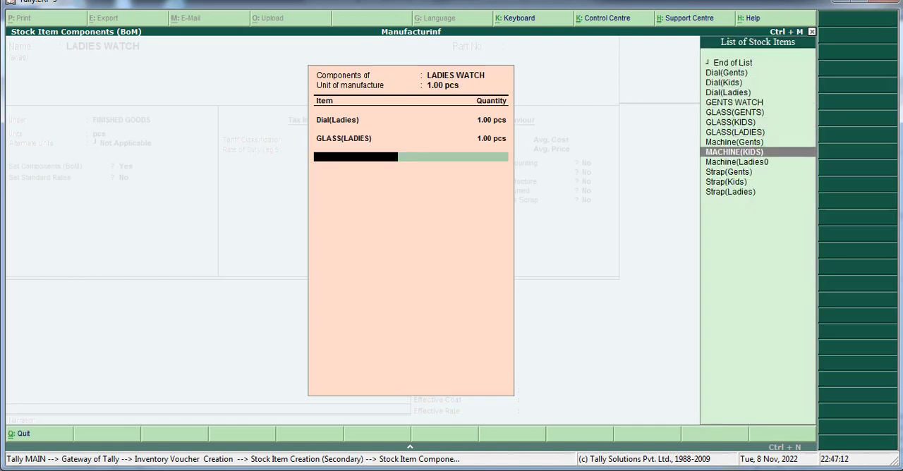
pyautogui.press('Return')
pyautogui.write('1')
pyautogui.press('Return')
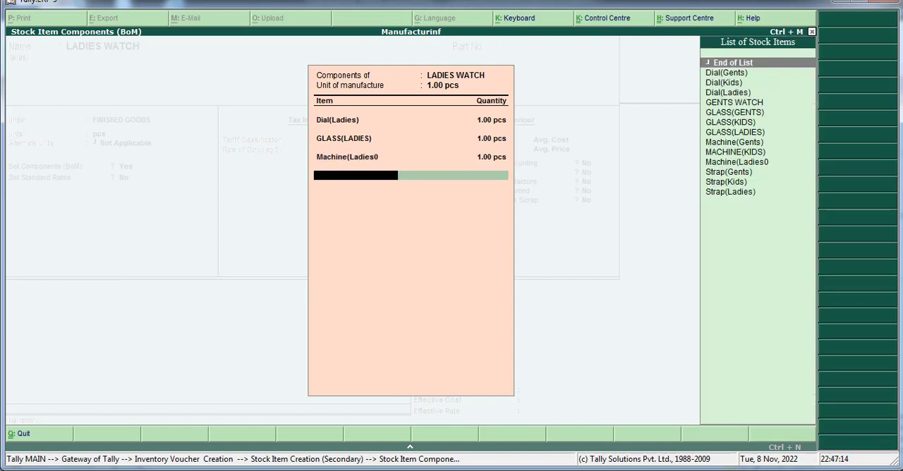
# Step: Add Strap(Ladies) with quantity 1 as the last component and finish the LADIES WATCH bill of materials
pyautogui.press('Down')
pyautogui.press('Down')
pyautogui.press('Down')
pyautogui.press('Down')
pyautogui.press('Down')
pyautogui.press('Down')
pyautogui.press('Down')
pyautogui.press('Down')
pyautogui.press('Down')
pyautogui.press('Down')
pyautogui.press('Down')
pyautogui.press('Down')
pyautogui.press('Down')
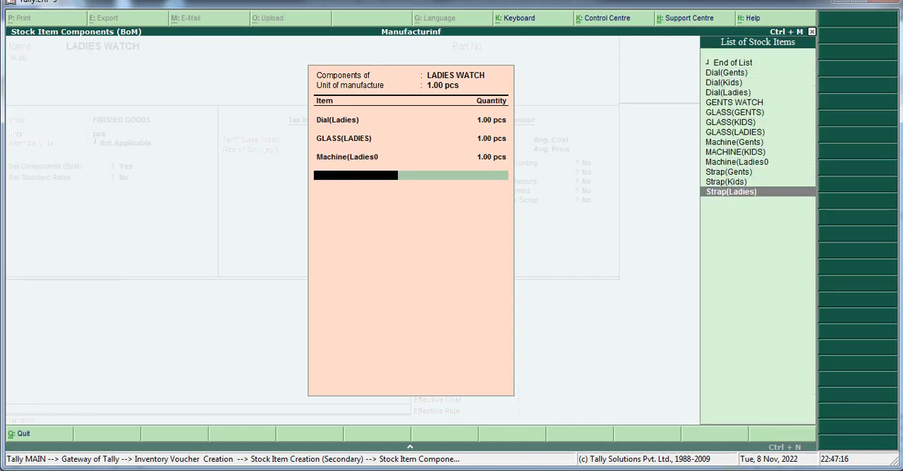
pyautogui.press('Return')
pyautogui.write('1')
pyautogui.press('Return')
pyautogui.press('Return')
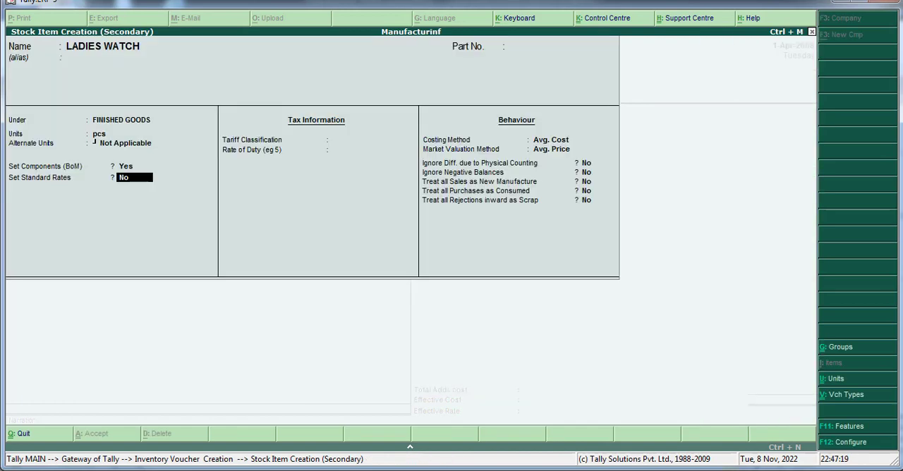
# Step: Keep the default standard rate, tax and behaviour settings and save the LADIES WATCH stock item
pyautogui.press('Return')
pyautogui.press('Return')
pyautogui.press('Return')
pyautogui.press('Return')
pyautogui.press('Return')
pyautogui.press('Return')
pyautogui.press('Return')
pyautogui.press('Return')
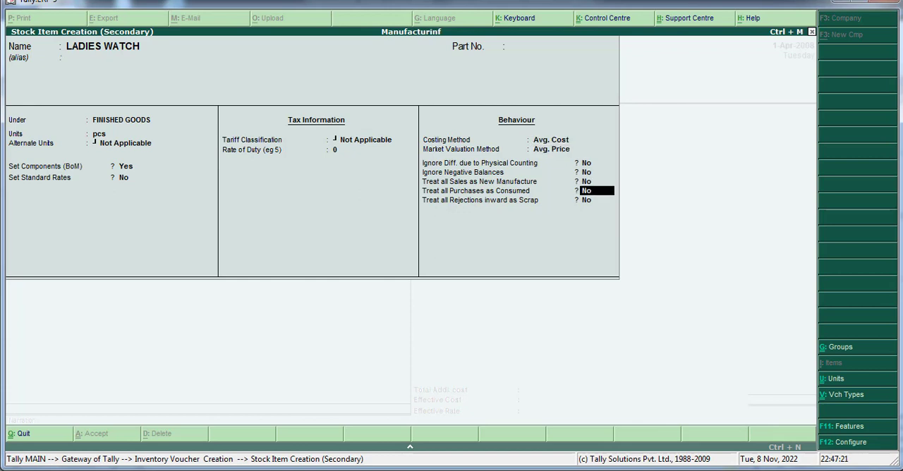
pyautogui.press('Return')
pyautogui.press('Return')
pyautogui.press('Return')
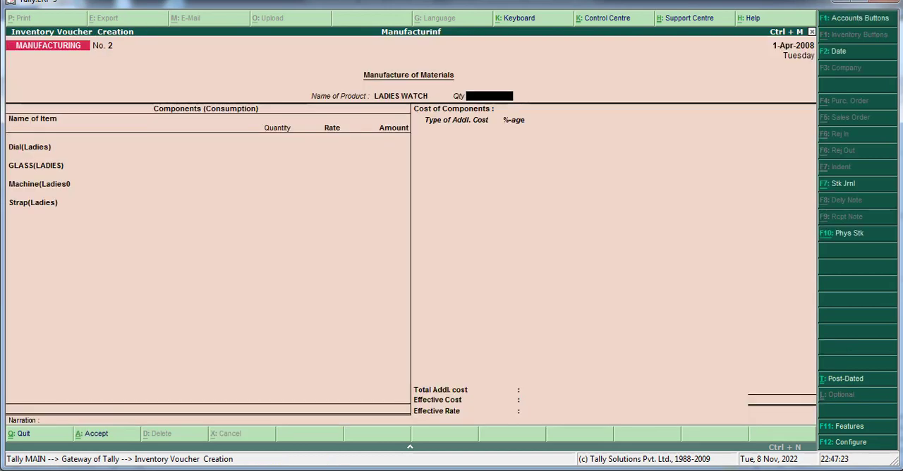
# Step: Set the LADIES WATCH quantity to 40 and accept the filled-in dial, glass and machine consumption lines
pyautogui.write('40')
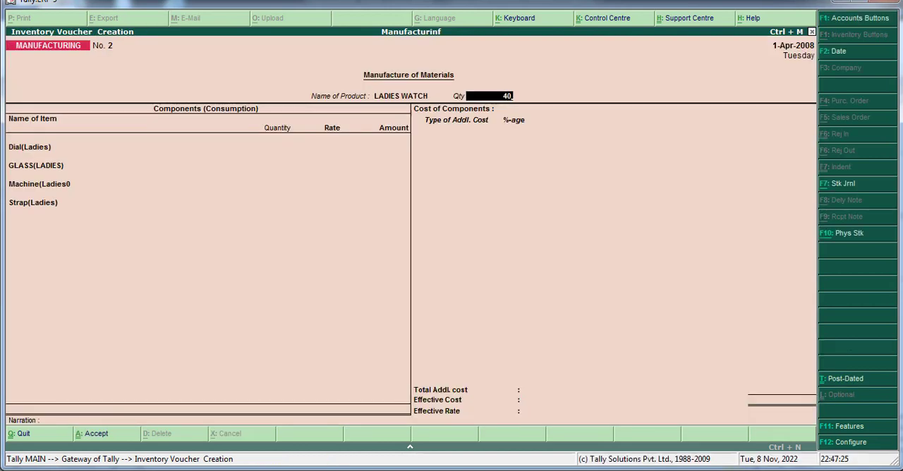
pyautogui.press('Return')
pyautogui.press('Return')
pyautogui.press('Return')
pyautogui.press('Return')
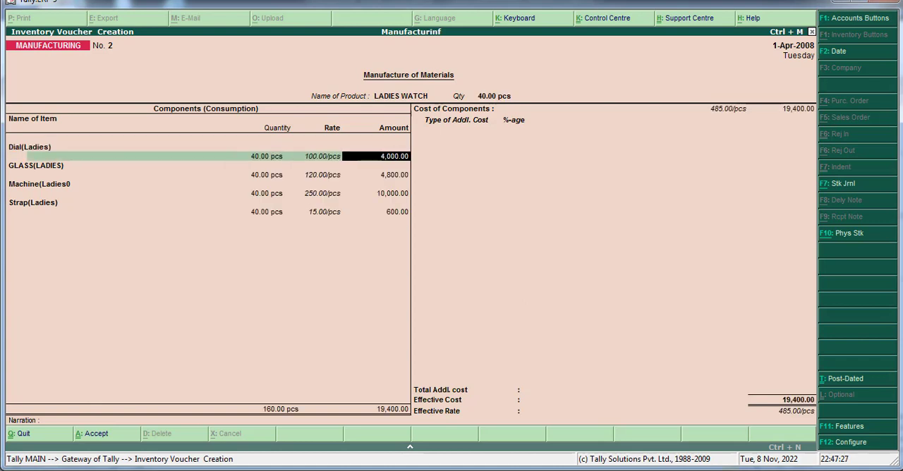
pyautogui.press('Return')
pyautogui.press('Return')
pyautogui.press('Return')
pyautogui.press('Return')
pyautogui.press('Return')
pyautogui.press('Return')
pyautogui.press('Return')
pyautogui.press('Return')
pyautogui.press('Return')
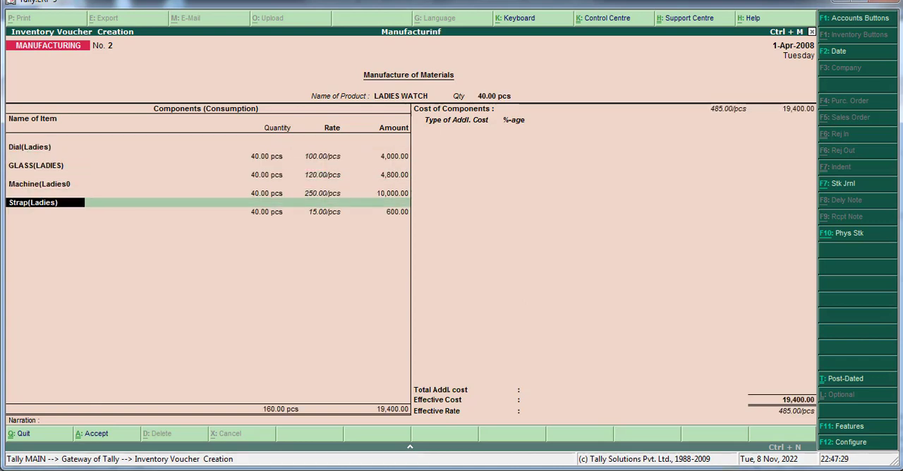
# Step: Accept the strap line, leave additional costs and narration empty, and save the LADIES WATCH manufacturing voucher
pyautogui.press('Return')
pyautogui.press('Return')
pyautogui.press('Return')
pyautogui.press('Return')
pyautogui.press('Return')
pyautogui.press('Return')
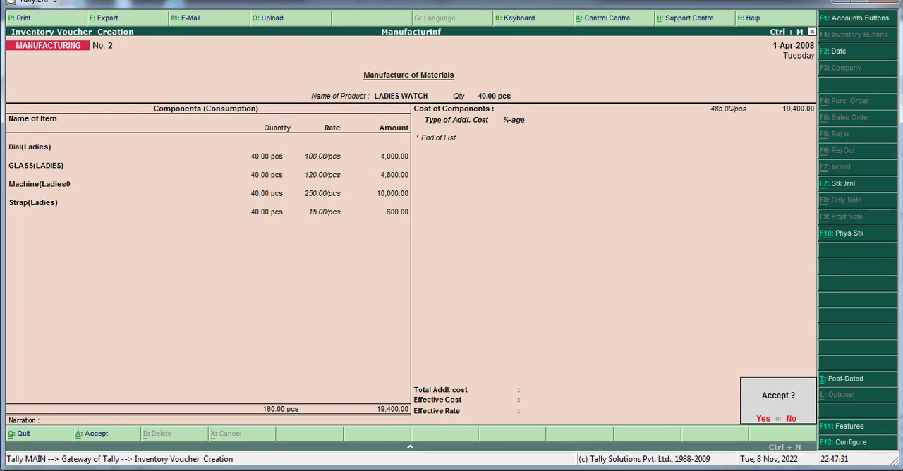
pyautogui.press('Return')
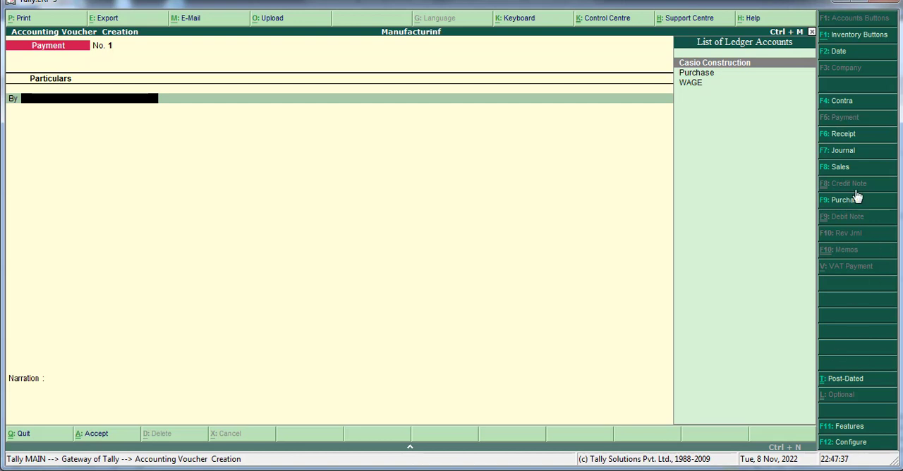
# Step: Switch to a Sales voucher with no reference, choose Cash as the party account and leave the party details blank
pyautogui.click(842, 168)
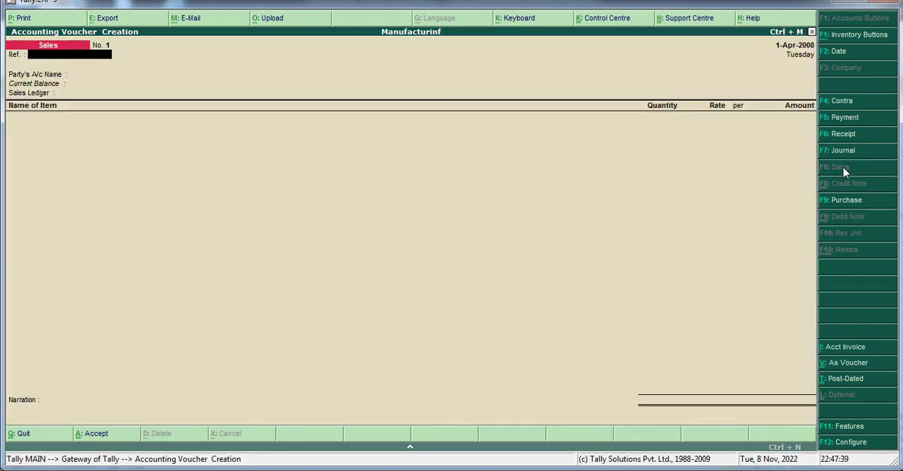
pyautogui.press('Return')
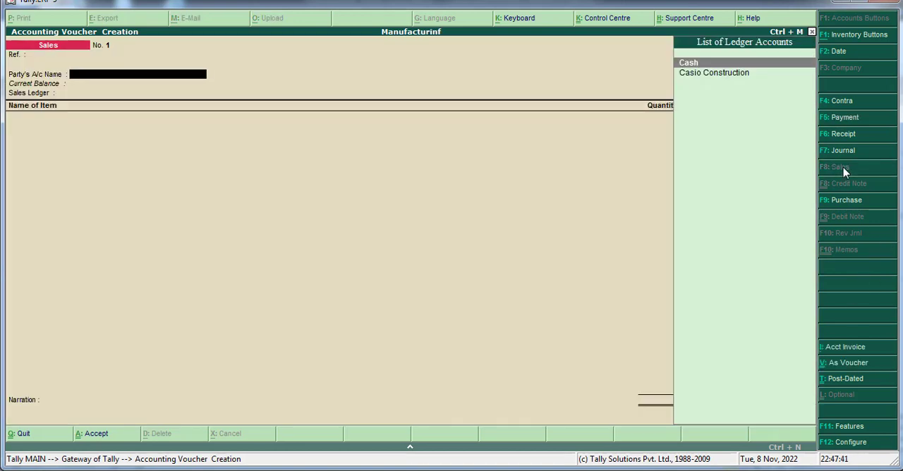
pyautogui.press('Return')
pyautogui.press('Return')
pyautogui.press('Return')
pyautogui.press('Return')
pyautogui.press('Return')
pyautogui.press('Return')
pyautogui.press('Return')
pyautogui.press('Return')
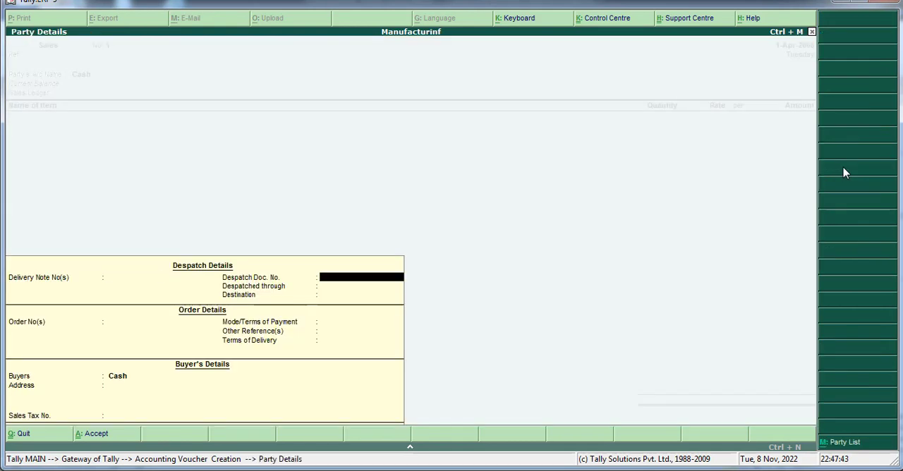
pyautogui.press('Return')
pyautogui.press('Return')
pyautogui.press('Return')
pyautogui.press('Return')
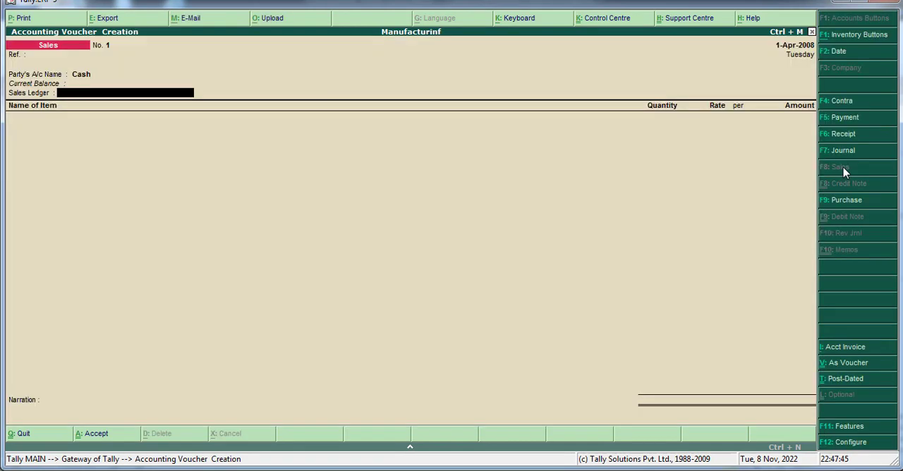
# Step: Create a ledger named SALES under Sales Accounts, save it and use it as the voucher's sales ledger
pyautogui.hotkey('alt', 'c')
pyautogui.write('SA')
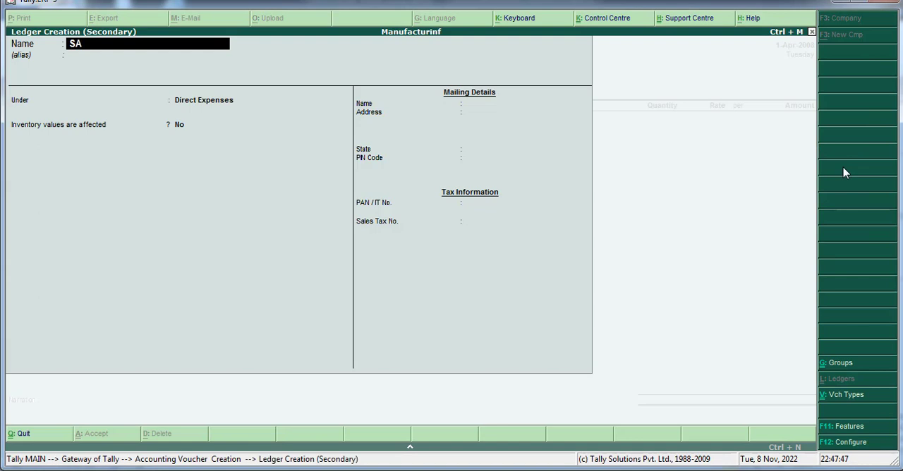
pyautogui.write('LES')
pyautogui.press('Return')
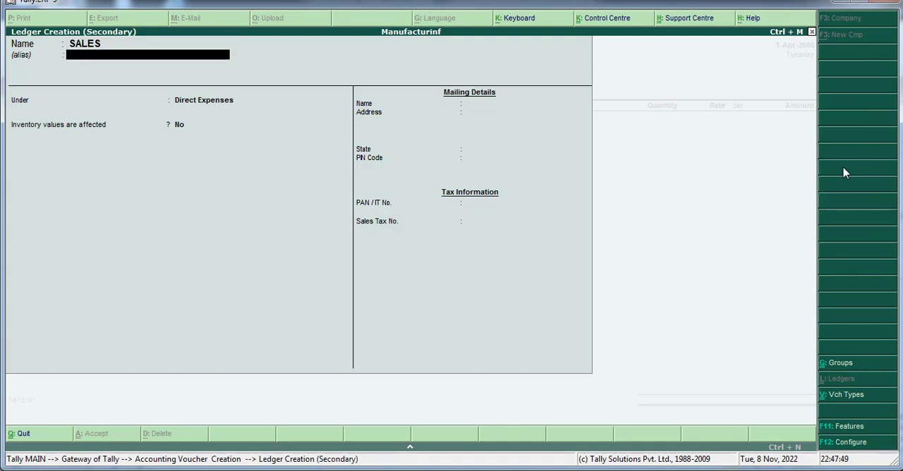
pyautogui.press('Return')
pyautogui.write('SA')
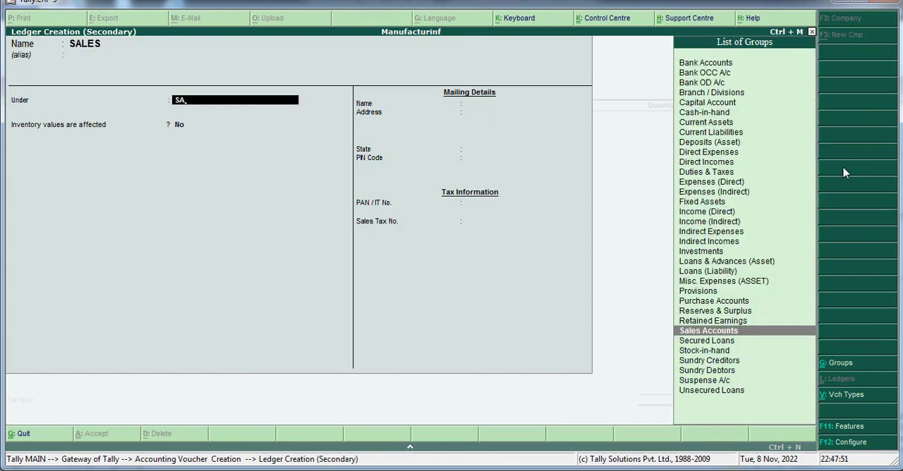
pyautogui.press('Return')
pyautogui.press('Return')
pyautogui.press('Return')
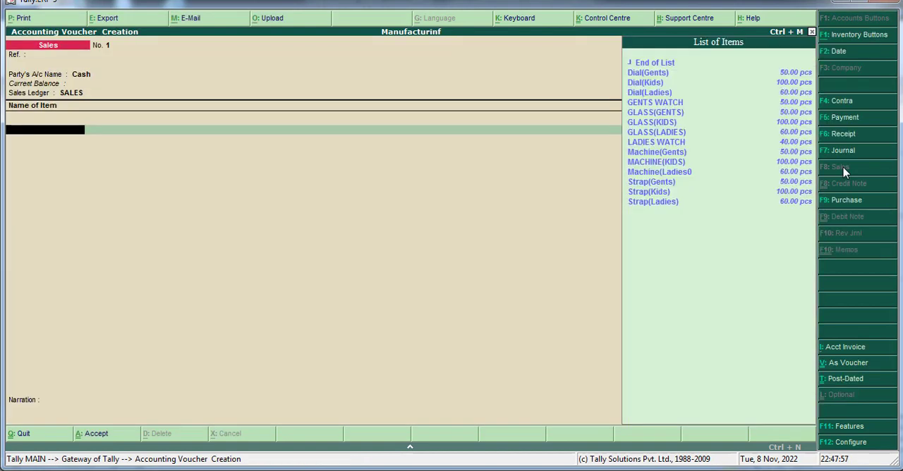
# Step: Review the stock quantities of the watch components and finished watches in the voucher's list of items
pyautogui.write('g')
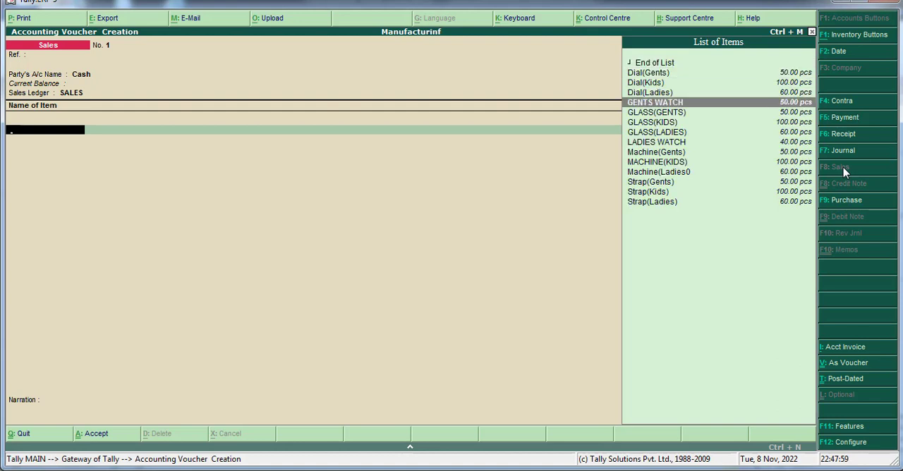
pyautogui.press('Up')
pyautogui.press('Up')
pyautogui.press('Up')
pyautogui.press('Up')
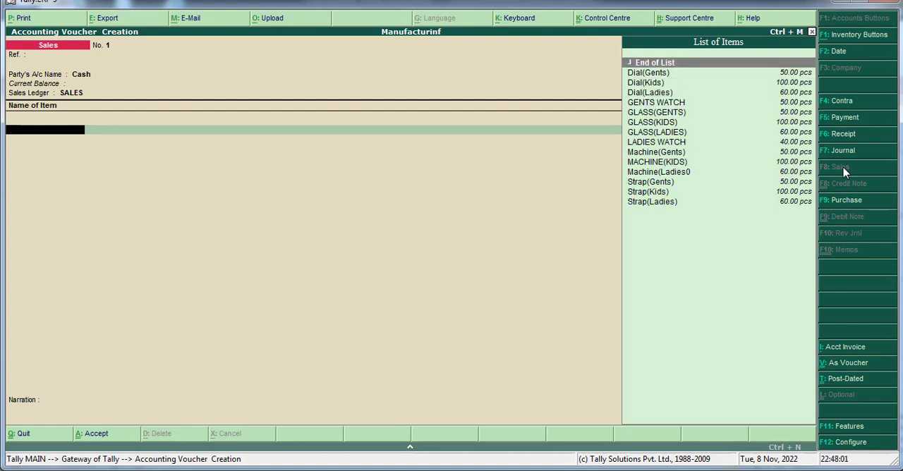
pyautogui.press('Down')
pyautogui.press('Down')
pyautogui.press('Down')
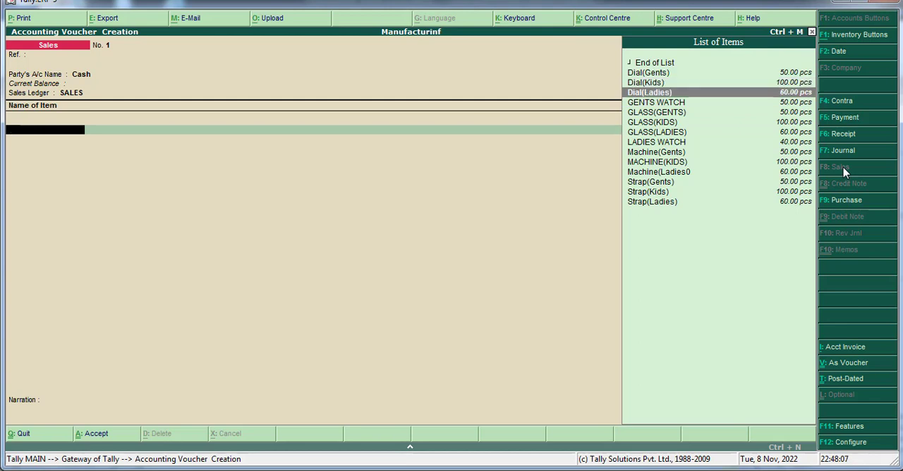
pyautogui.press('Down')
pyautogui.press('Down')
pyautogui.press('Down')
pyautogui.press('Down')
pyautogui.press('Down')
pyautogui.press('Down')
pyautogui.press('Down')
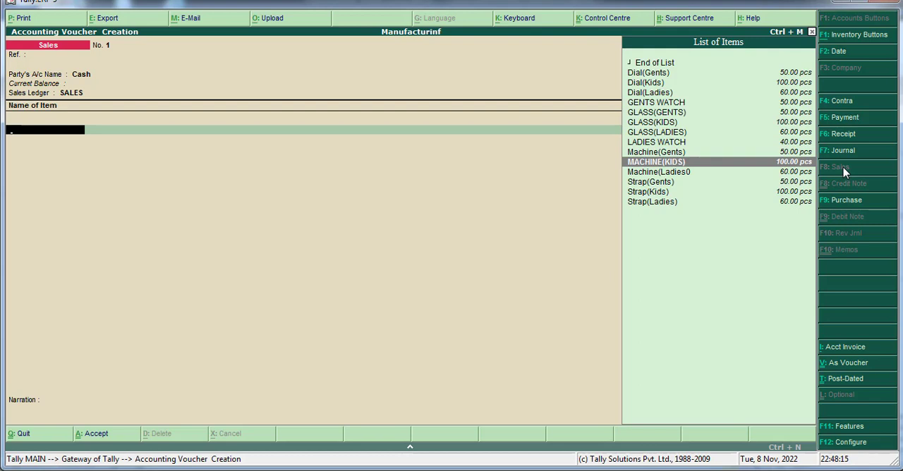
pyautogui.press('Up')
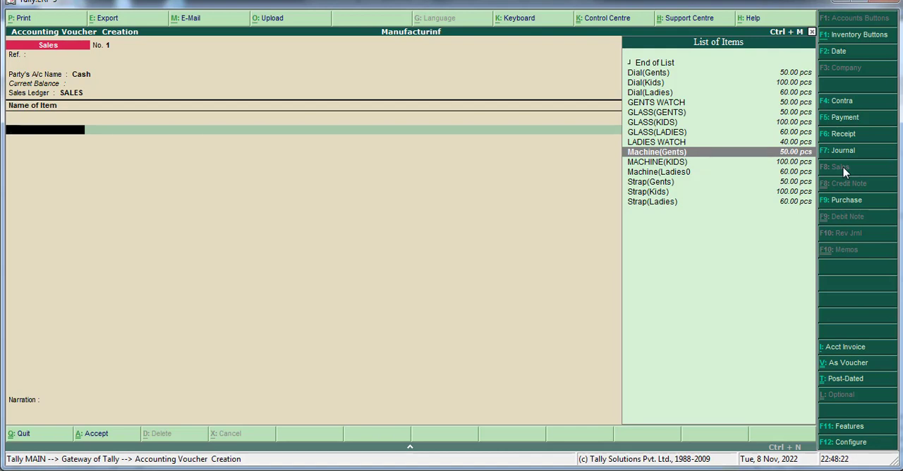
pyautogui.press('Up')
pyautogui.press('Up')
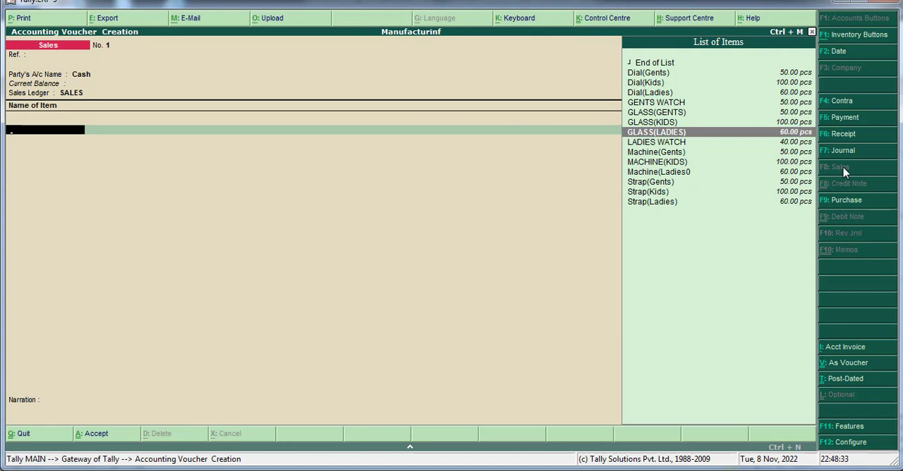
pyautogui.press('Down')
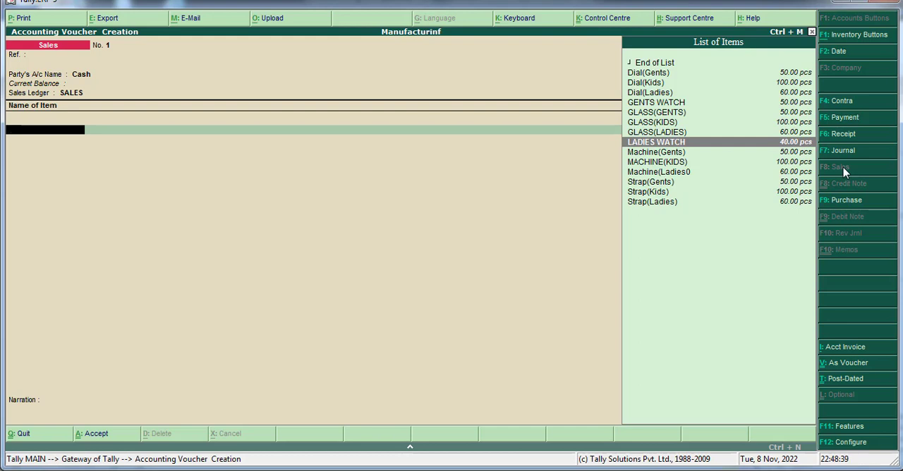
# Step: Add GENTS WATCH to the sales voucher with a quantity of 1 pcs at a rate of 600 per pcs
pyautogui.press('Up')
pyautogui.press('Up')
pyautogui.press('Up')
pyautogui.press('Up')
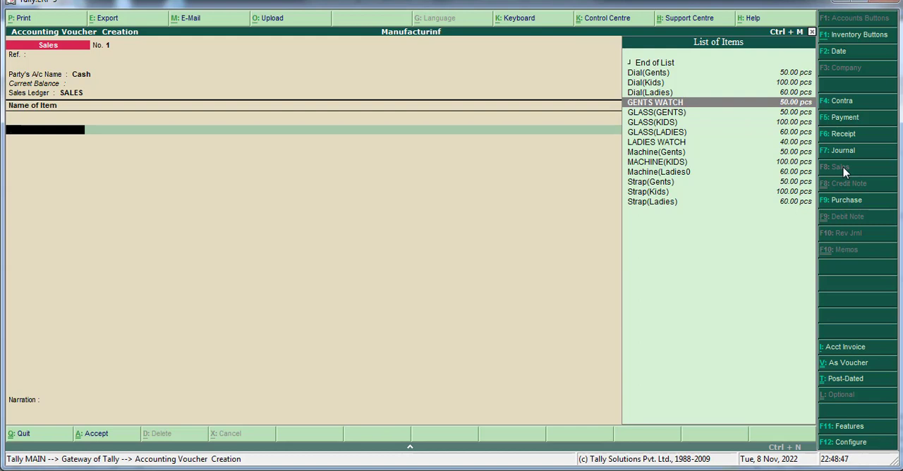
pyautogui.press('Return')
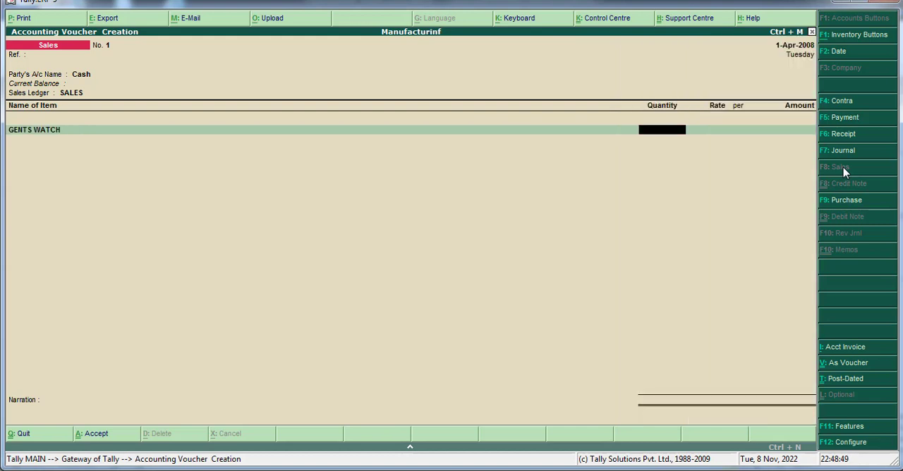
pyautogui.write('1')
pyautogui.press('Return')
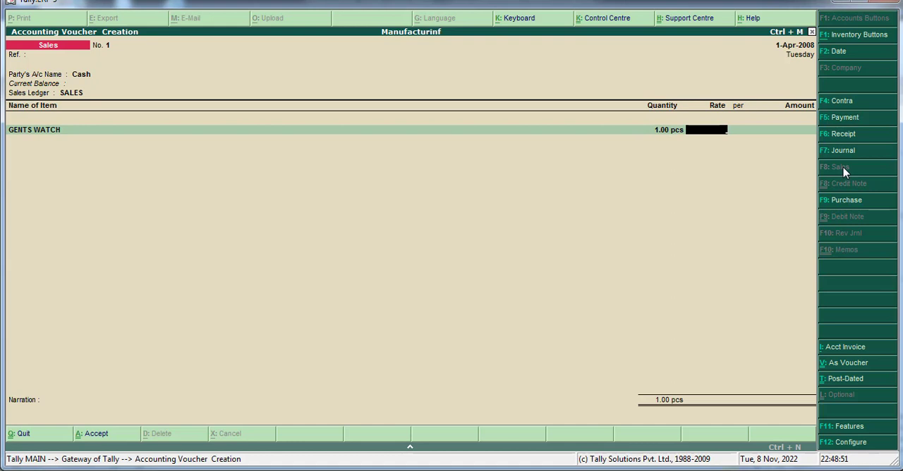
pyautogui.write('600')
pyautogui.press('Return')
pyautogui.press('Return')
pyautogui.press('Return')
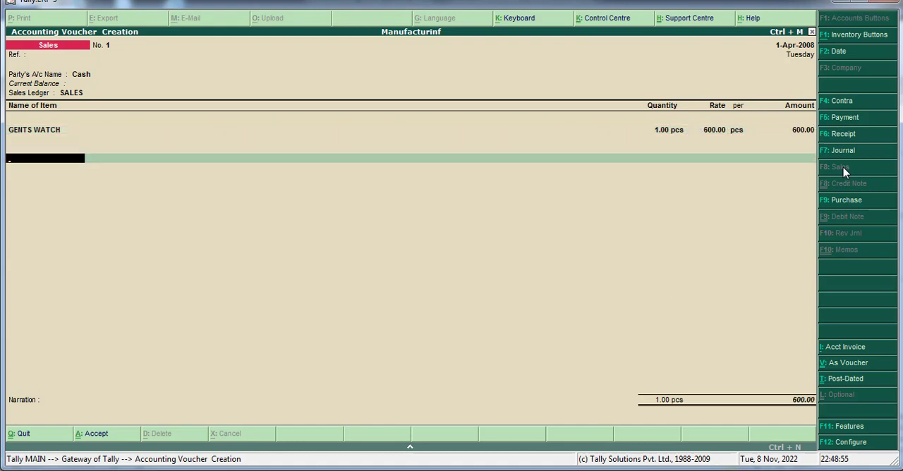
# Step: End the item list, leave the narration empty and save the cash sales voucher
pyautogui.press('Return')
pyautogui.press('Return')
pyautogui.press('y')
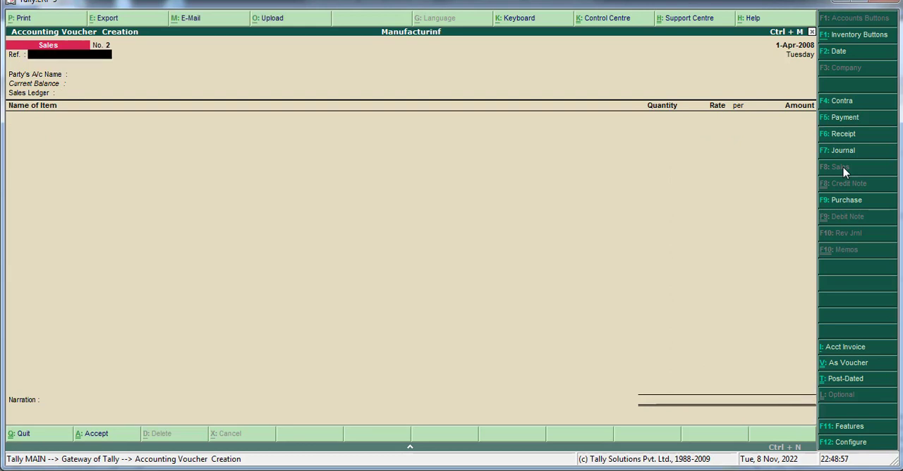